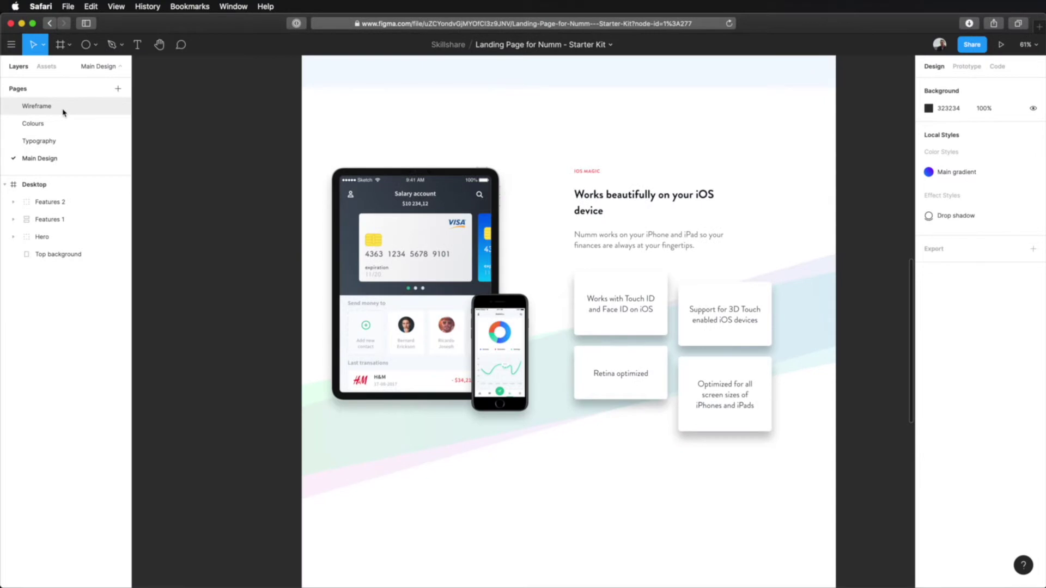
Step: On the Wireframe page, inspect the CTA section's title, subtitle and download button
left_click(62, 107)
scroll(790, 337, "down", 5)
left_click(823, 364)
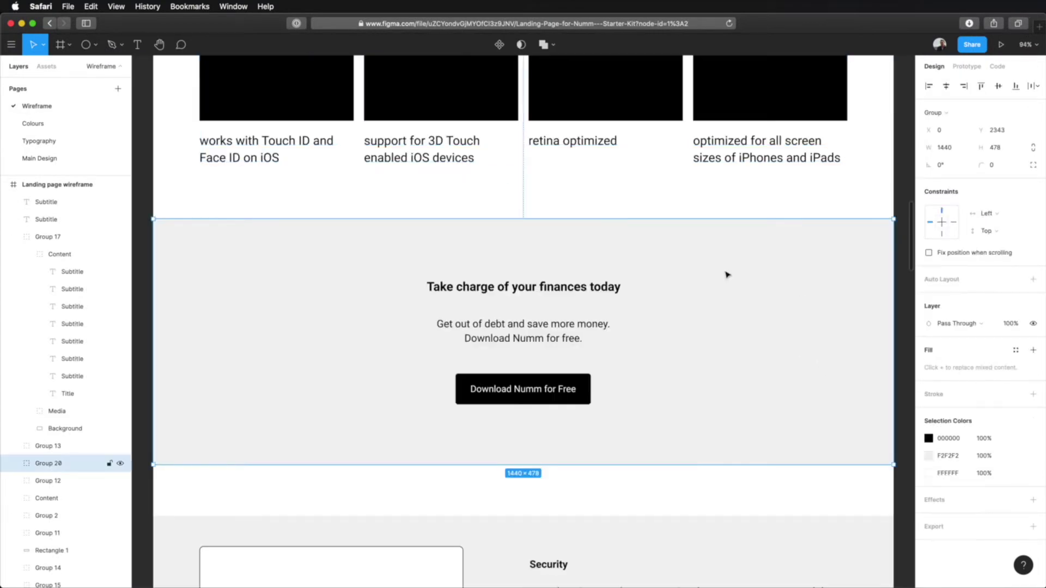
double_click(483, 292)
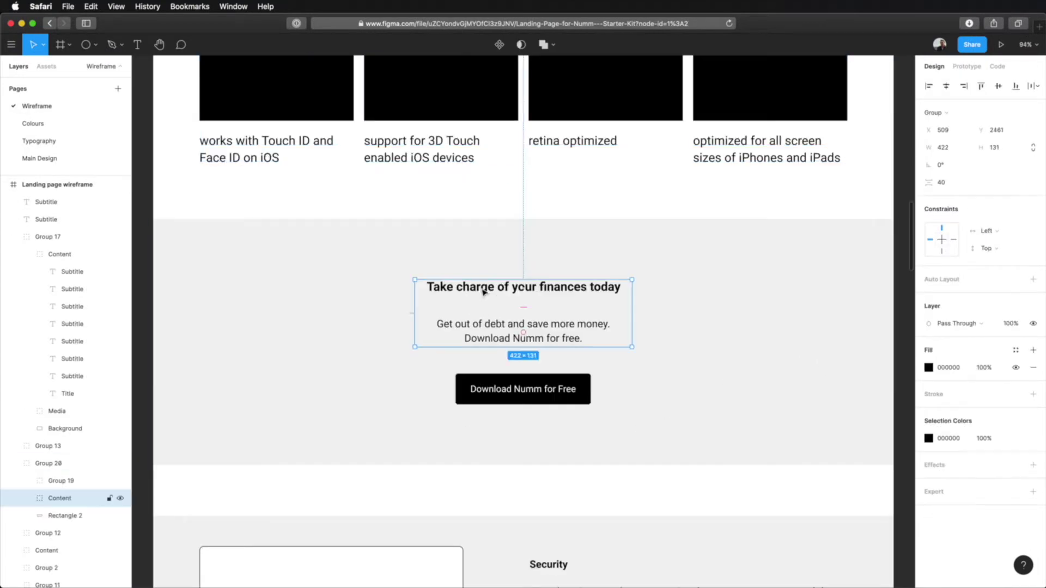
double_click(525, 293)
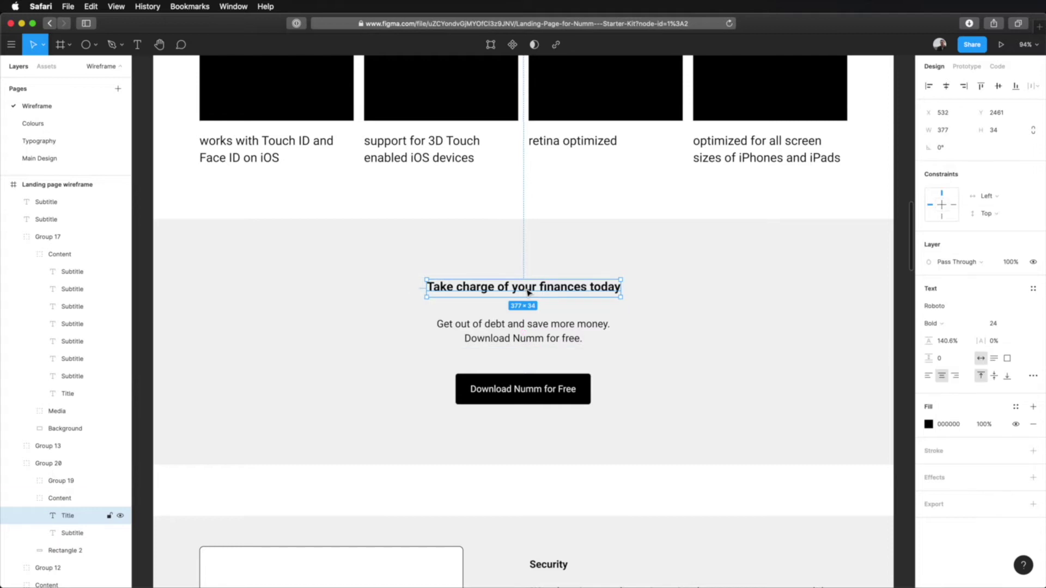
left_click(538, 330)
left_click(534, 392)
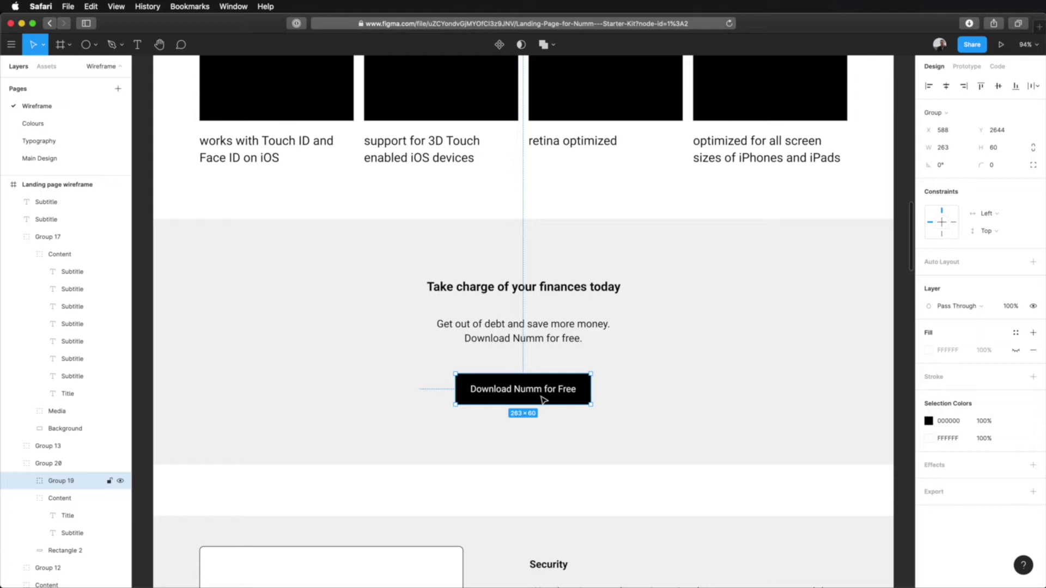
Step: Take the CTA title-and-subtitle block to the empty area below the iOS section on Main Design
left_click(667, 204)
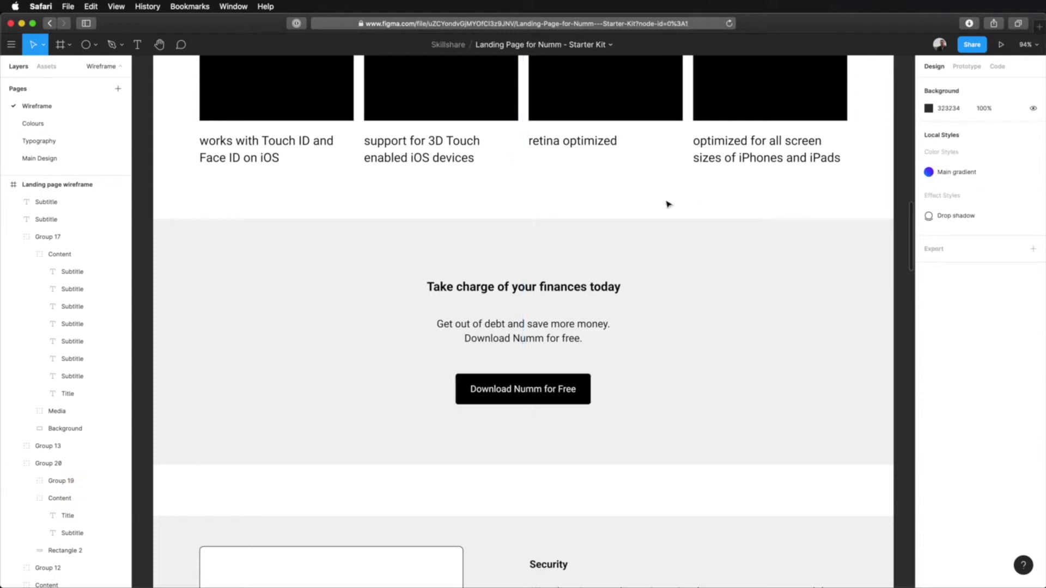
left_click(543, 287)
left_click(543, 288)
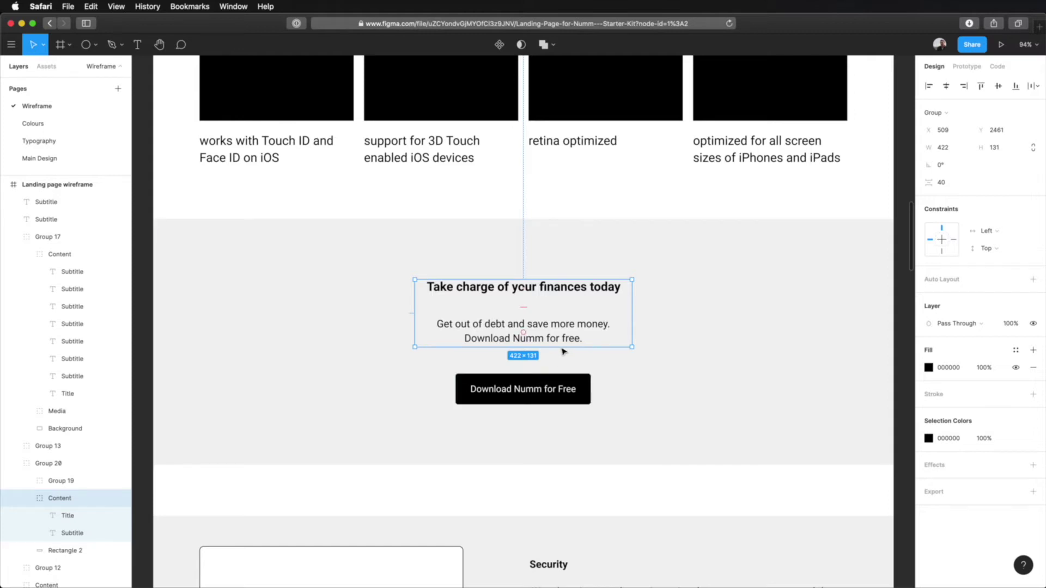
left_click(76, 158)
scroll(567, 397, "down", 5)
Step: Paste the CTA title and subtitle block just below the iOS section
key("super+v")
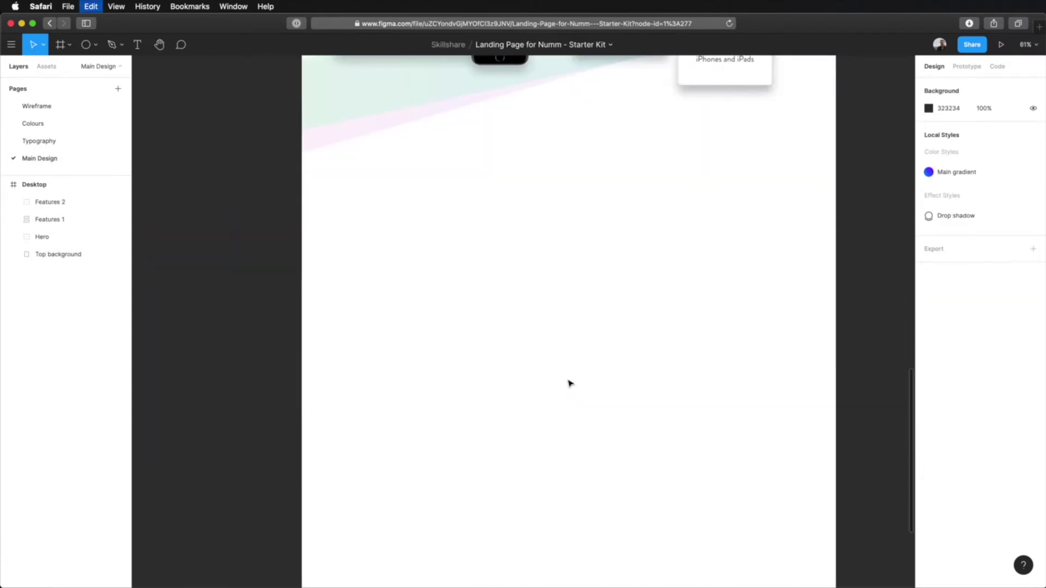
left_click_drag(556, 360, 574, 347)
left_click(653, 406)
scroll(572, 381, "up", 2)
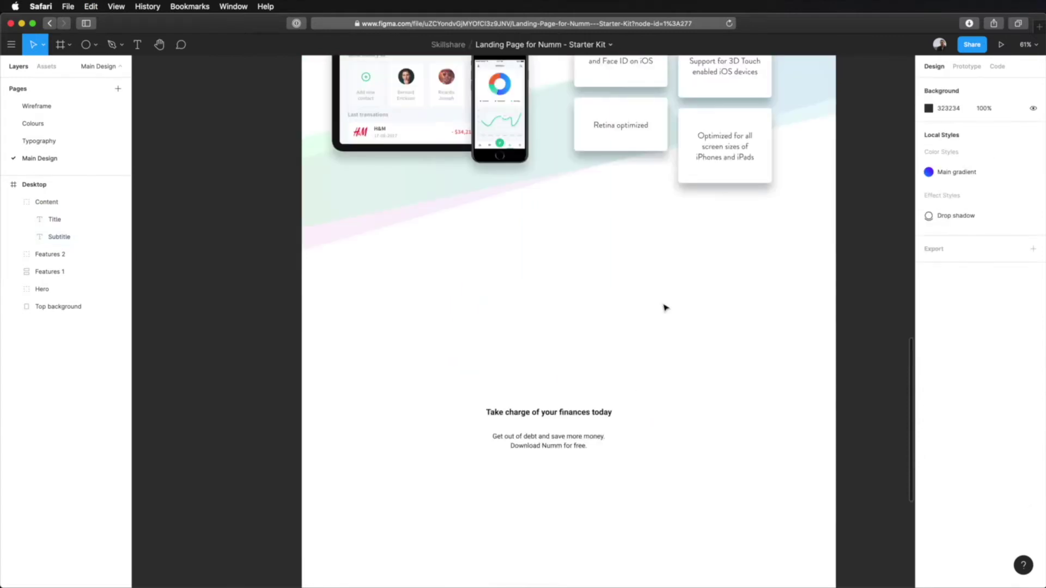
scroll(572, 375, "up", 6)
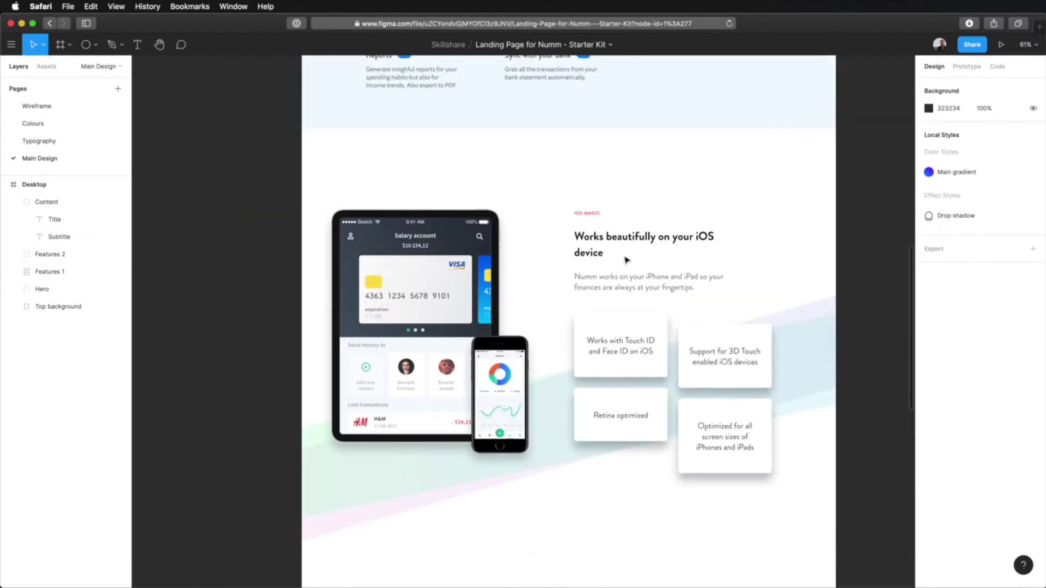
Step: Copy the iOS heading's text properties onto the 'Take charge of your finances today' title
left_click(625, 238, "super")
right_click(625, 237)
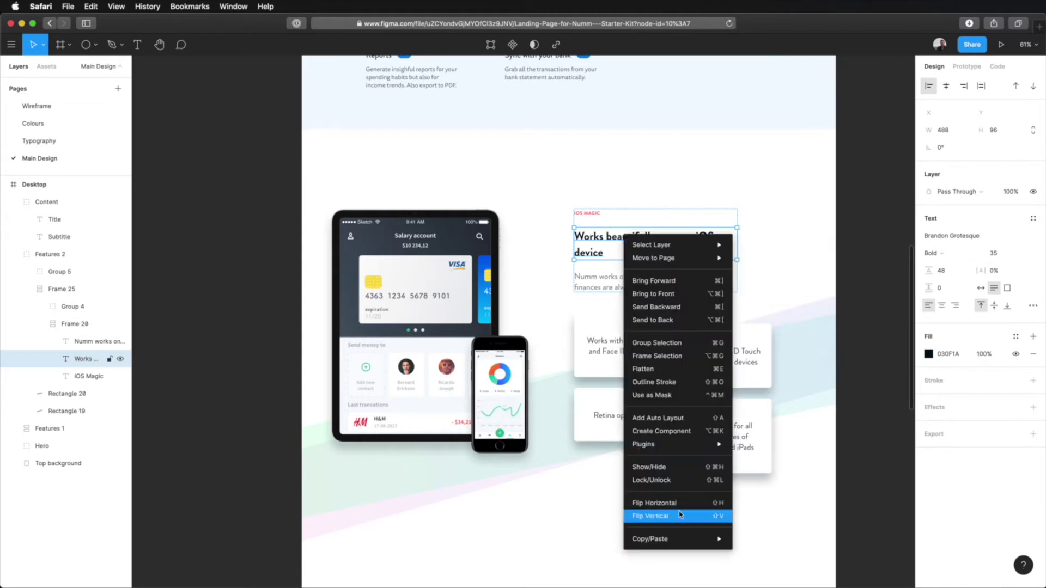
mouse_move(691, 543)
left_click(765, 526)
scroll(615, 501, "down", 5)
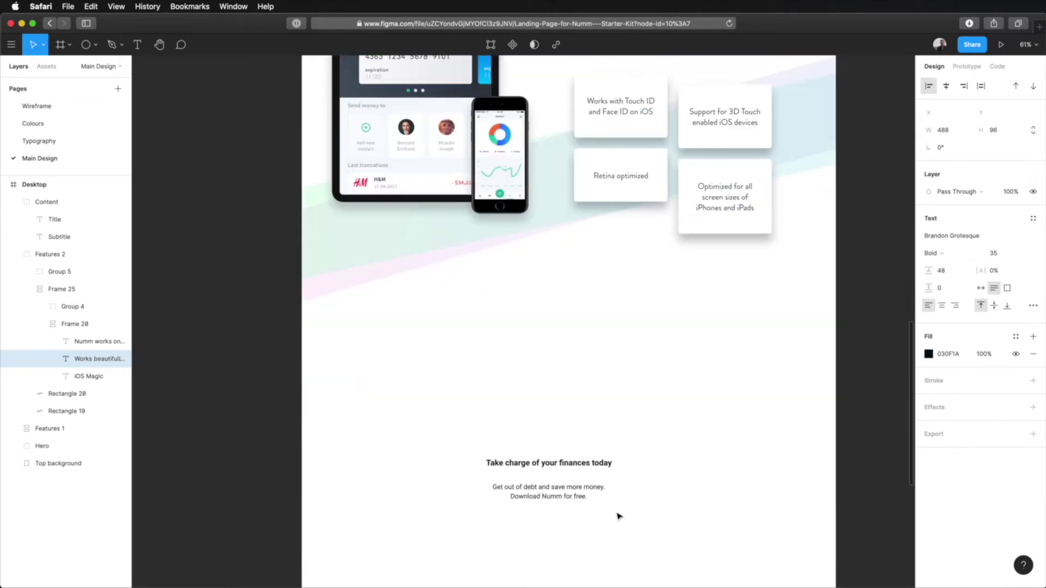
left_click(584, 463)
right_click(588, 466)
mouse_move(675, 574)
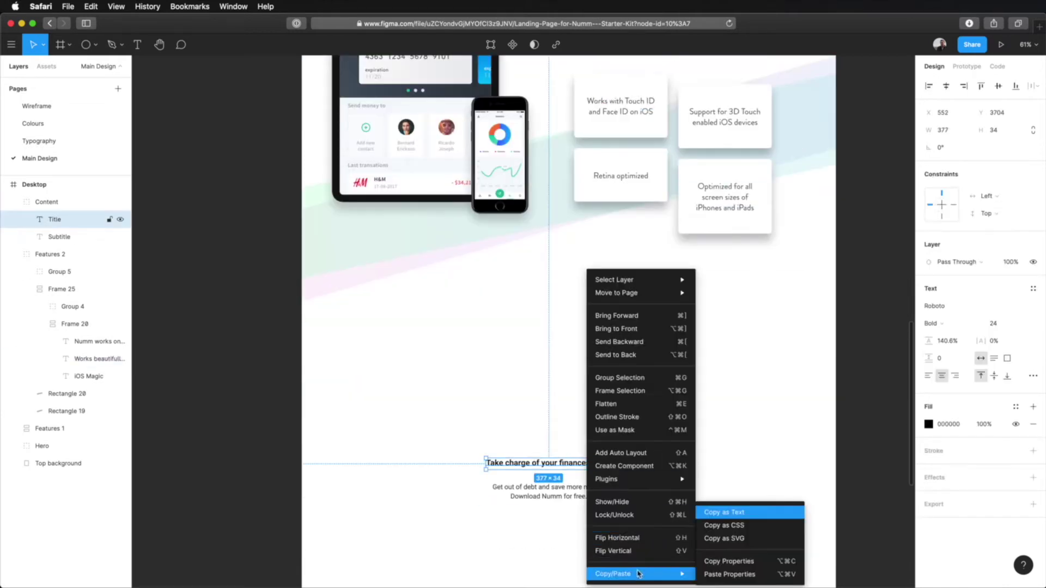
left_click(725, 577)
Step: Copy the iOS description's text properties onto the CTA subtitle
scroll(681, 261, "up", 5)
left_click(619, 281)
scroll(660, 539, "down", 5)
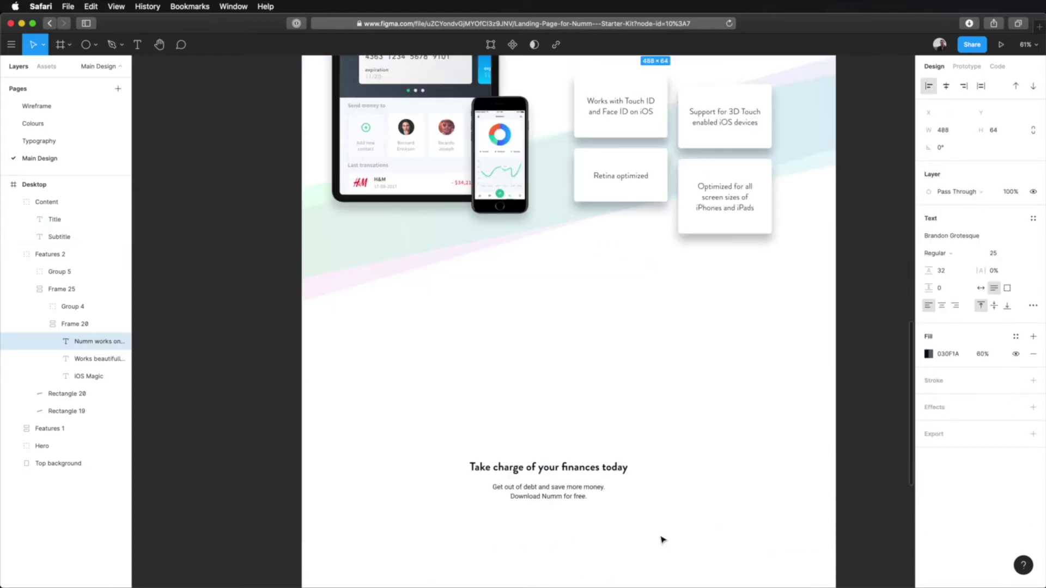
left_click(548, 495)
right_click(549, 497)
mouse_move(599, 573)
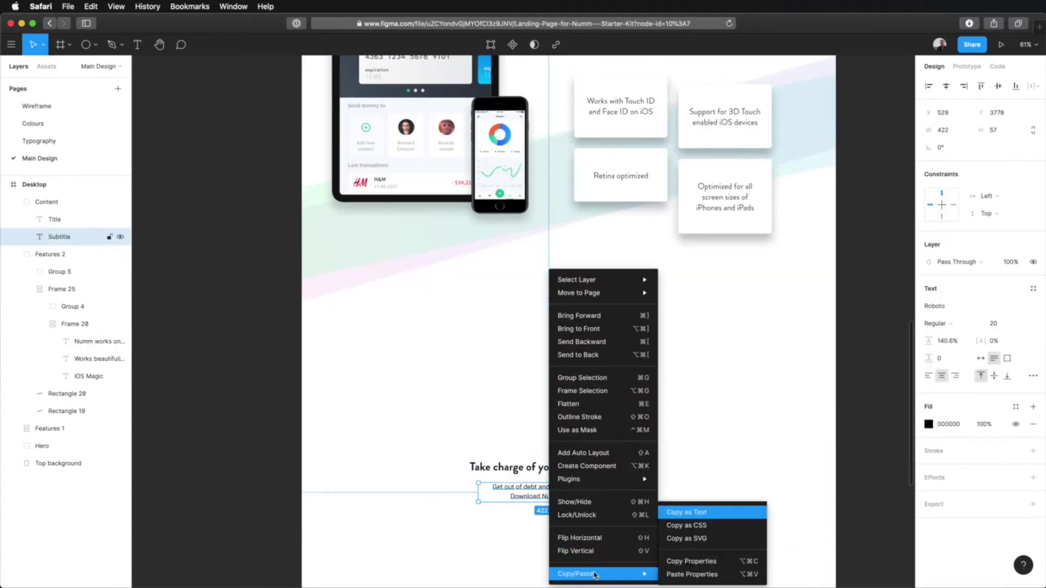
left_click(719, 575)
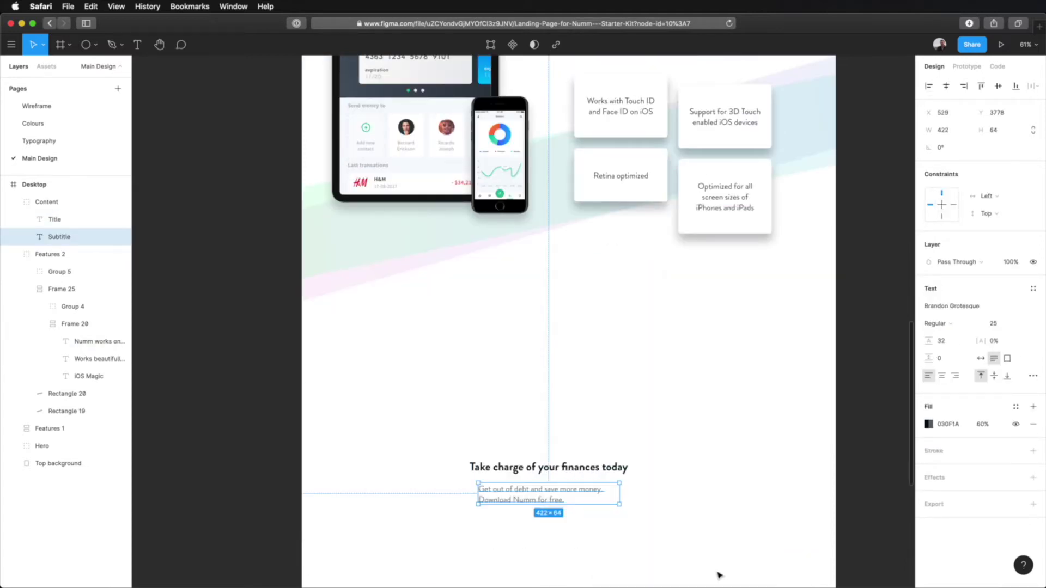
left_click(711, 461)
Step: Centre-align the CTA title and subtitle text
left_click(505, 498)
left_click(544, 467, "shift")
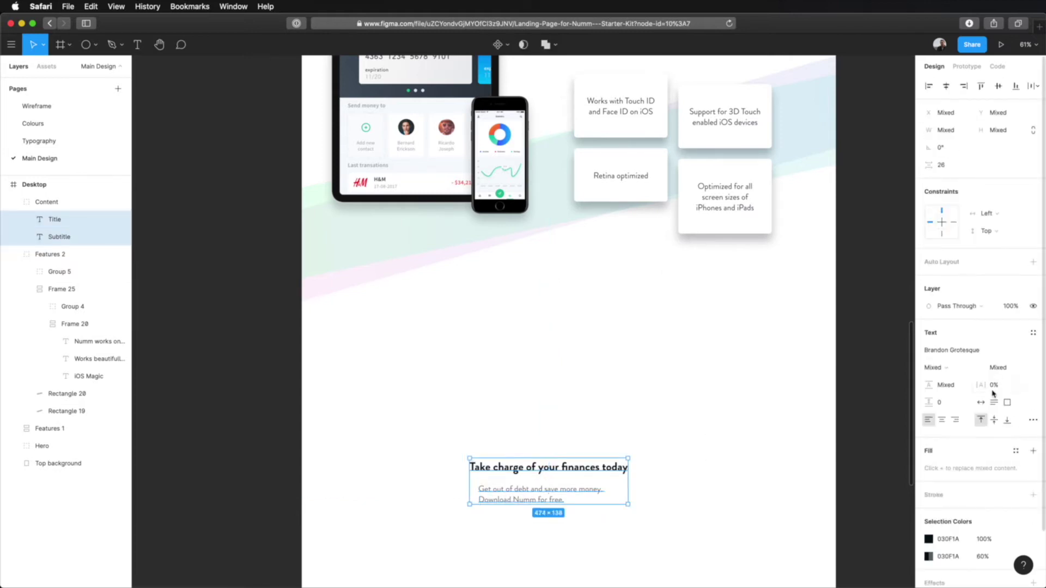
left_click(942, 420)
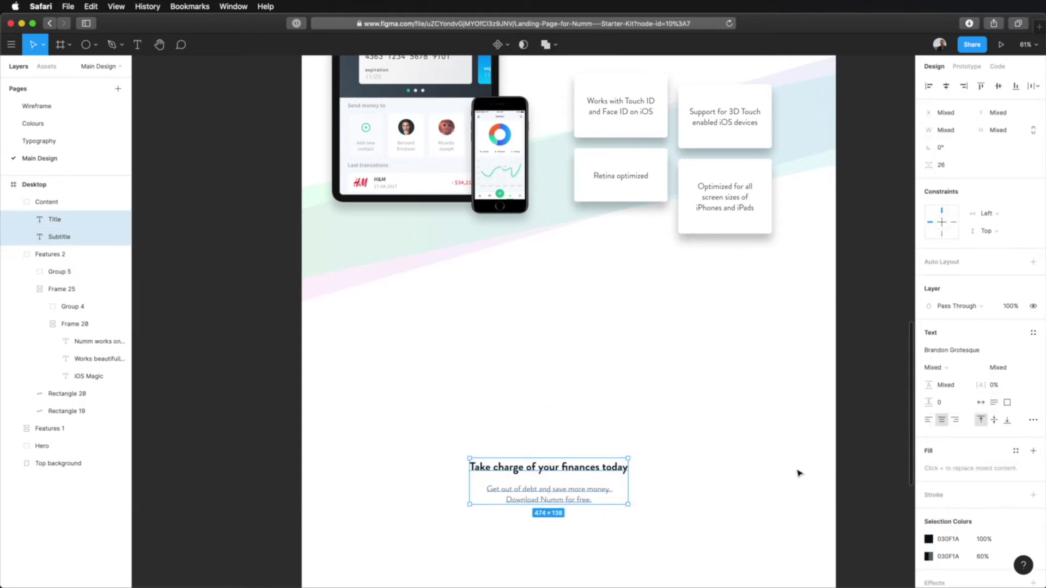
left_click(737, 460)
scroll(737, 459, "up", 15)
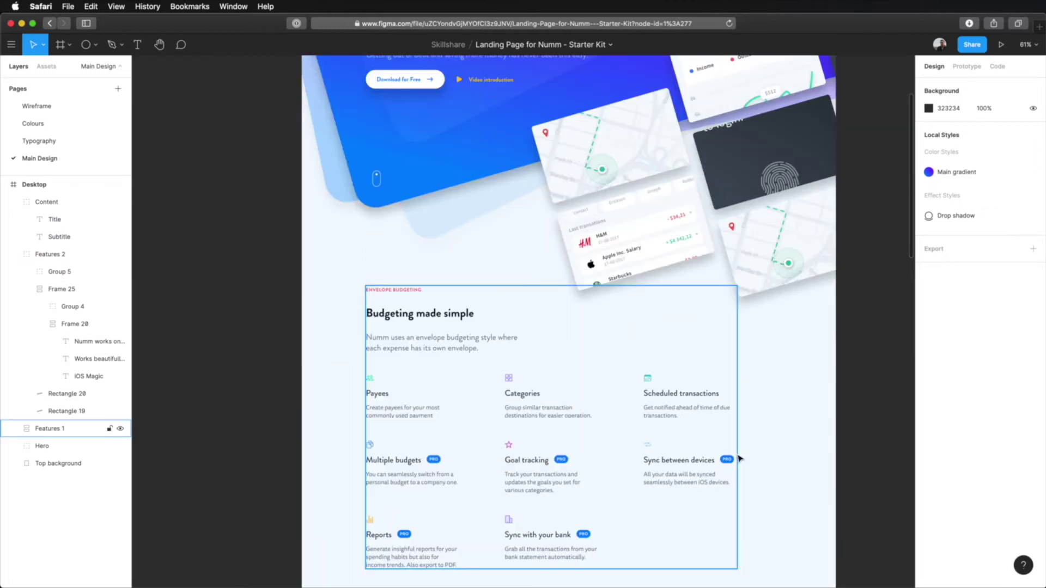
Step: Paste a copy of the hero's Download for Free button beneath the CTA subtitle
left_click(417, 82, "super")
key("super+c")
scroll(561, 305, "down", 15)
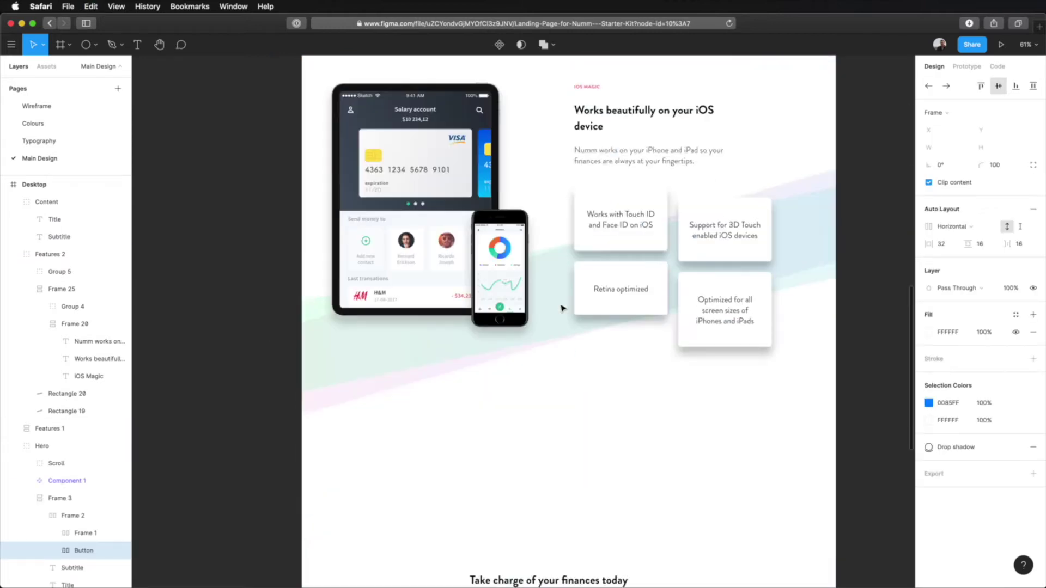
key("super+v")
left_click_drag(560, 324, 563, 348)
scroll(538, 323, "up", 5)
double_click(572, 389)
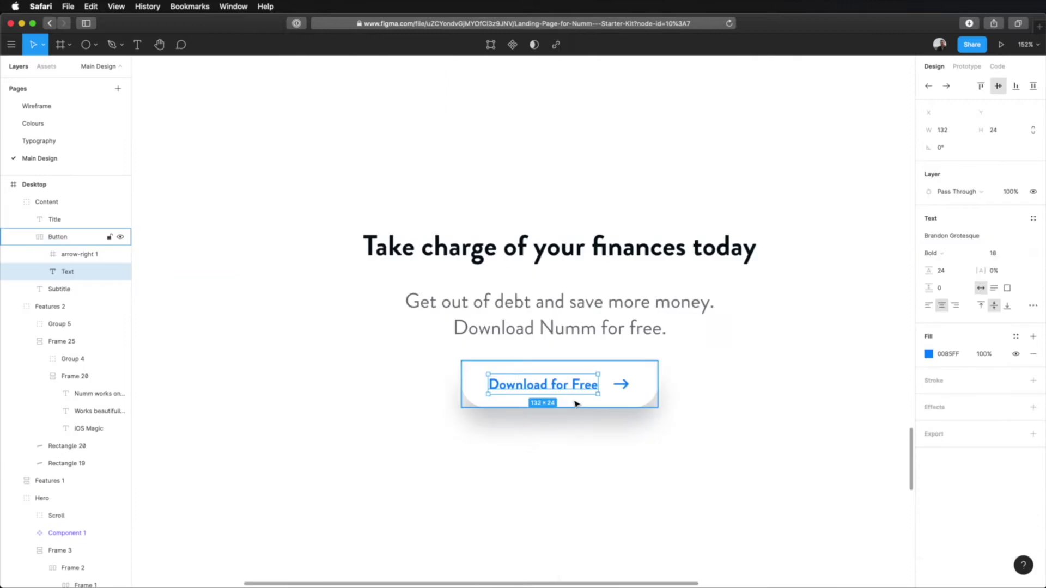
Step: Select the pasted button together with the CTA subtitle and title
left_click(597, 430)
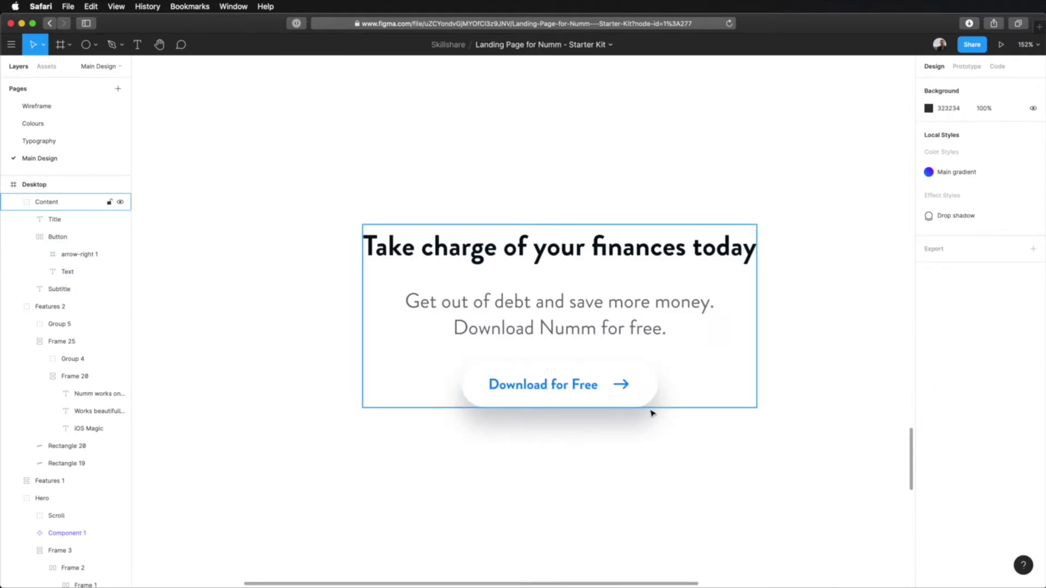
left_click(613, 365)
left_click(613, 315, "shift")
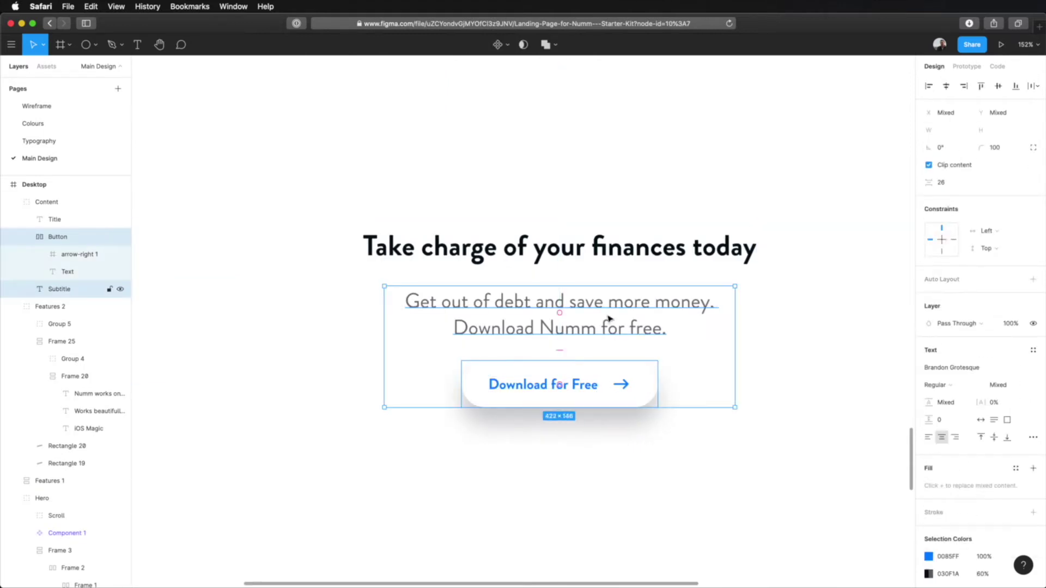
left_click(614, 252, "shift")
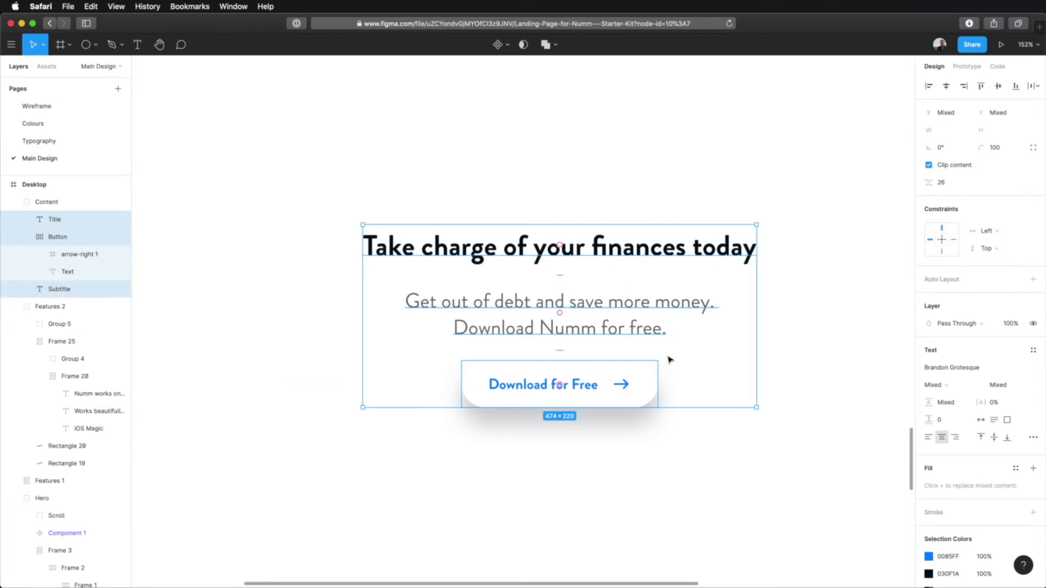
Step: Wrap the three items in an unclipped auto-layout frame with 32 spacing and Main gradient fill
key("shift+a")
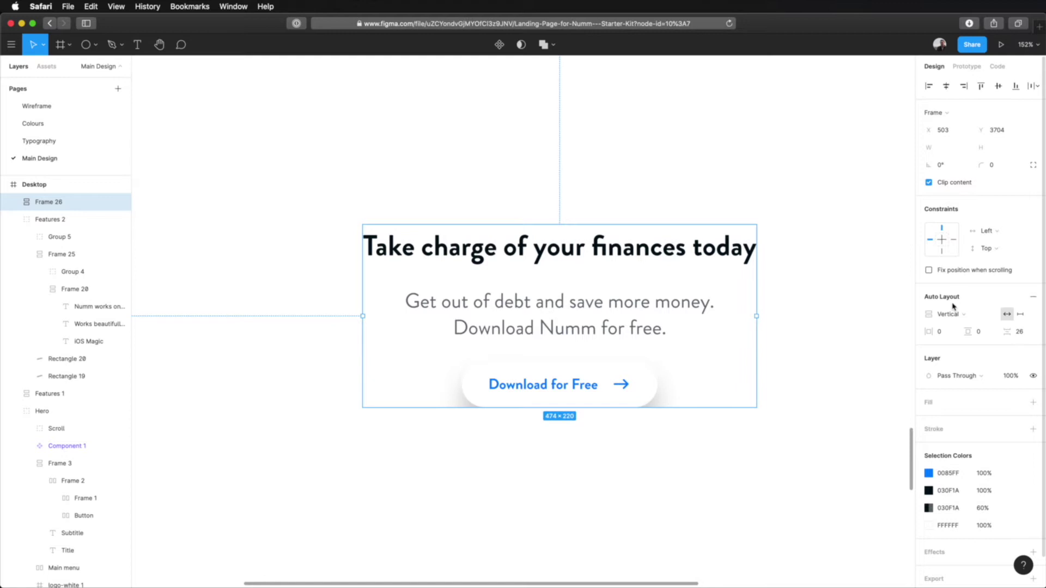
left_click(929, 183)
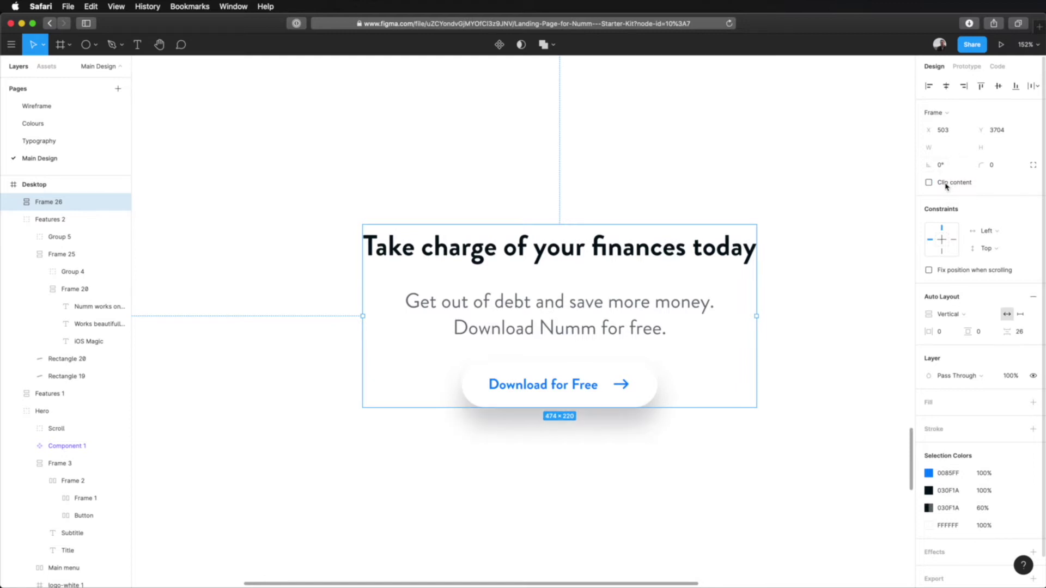
left_click(1017, 331)
type("32")
key("Tab")
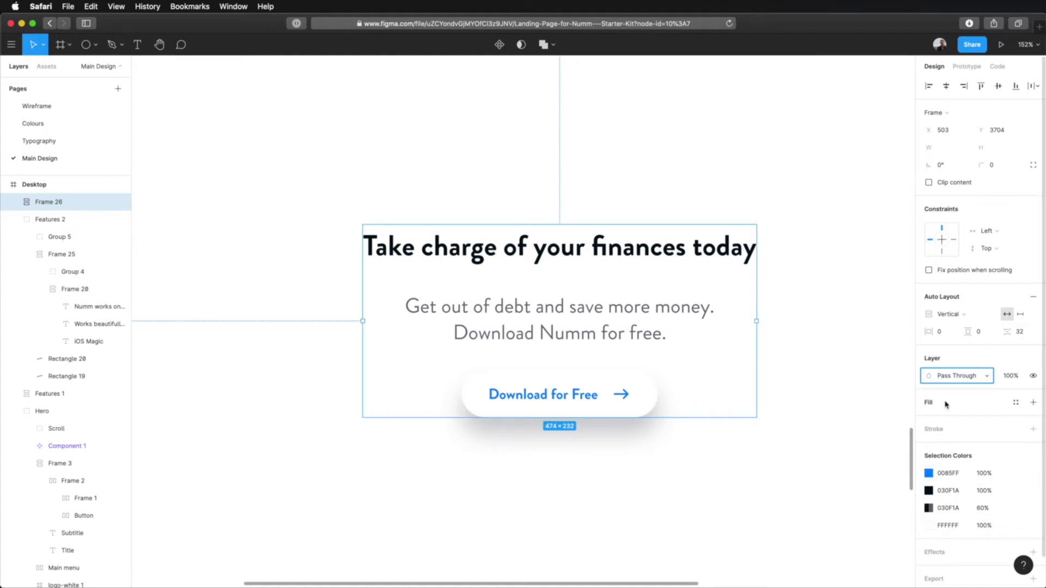
left_click(1015, 402)
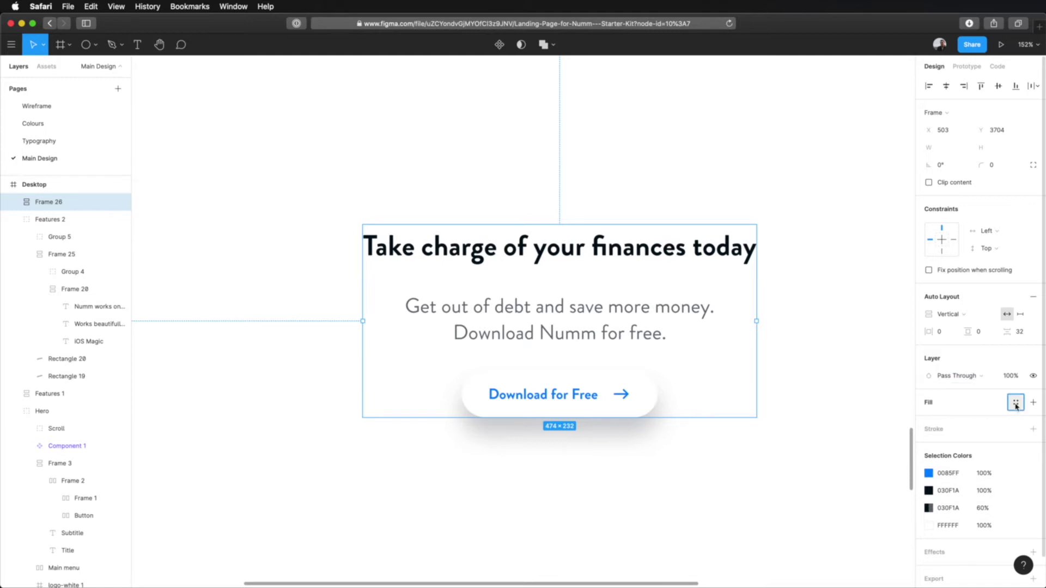
left_click(937, 445)
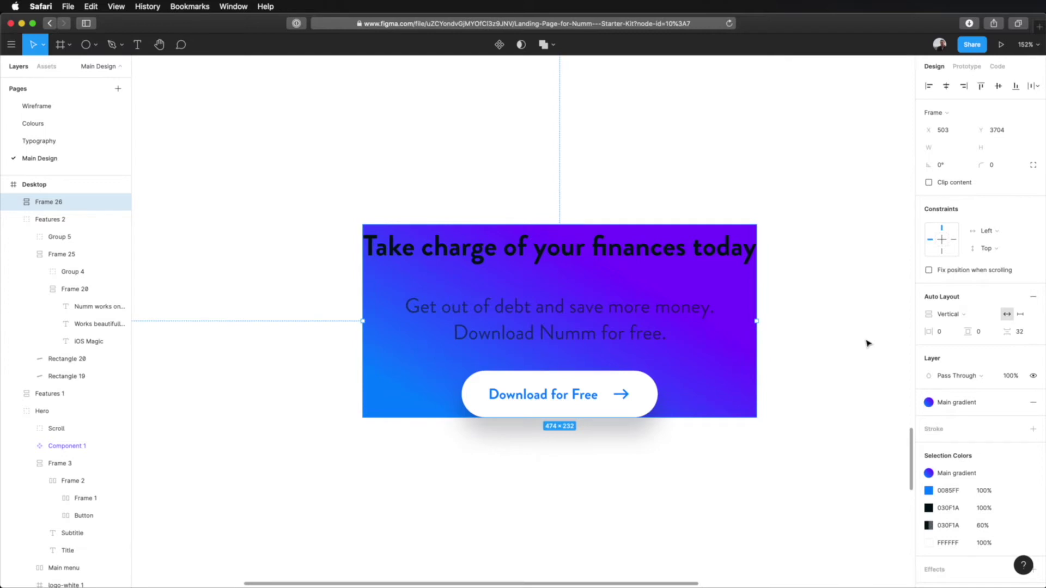
Step: Give the CTA frame corner radius 8 and 64 padding horizontally and vertically
left_click(1001, 170)
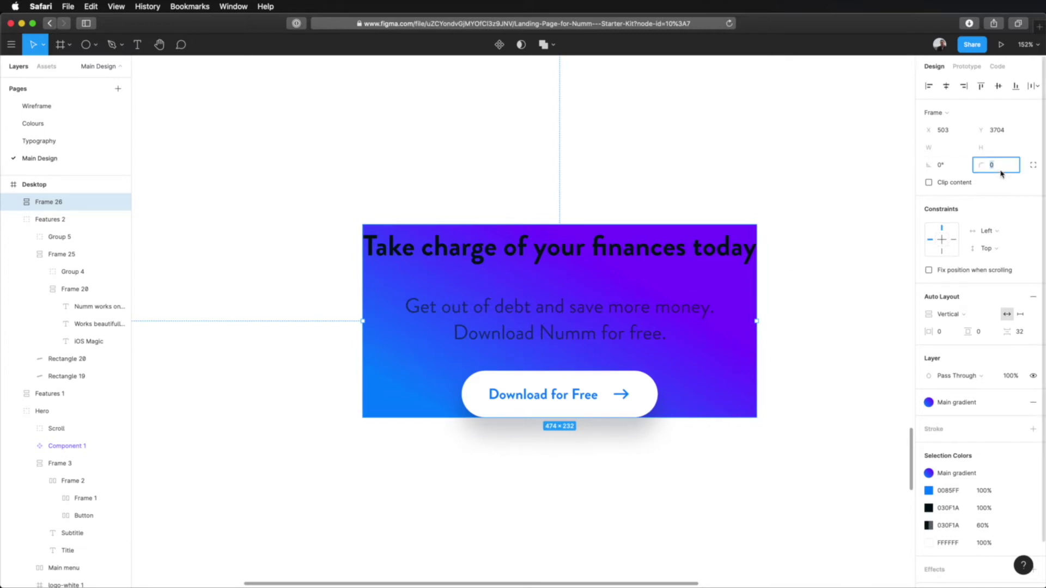
key("Tab")
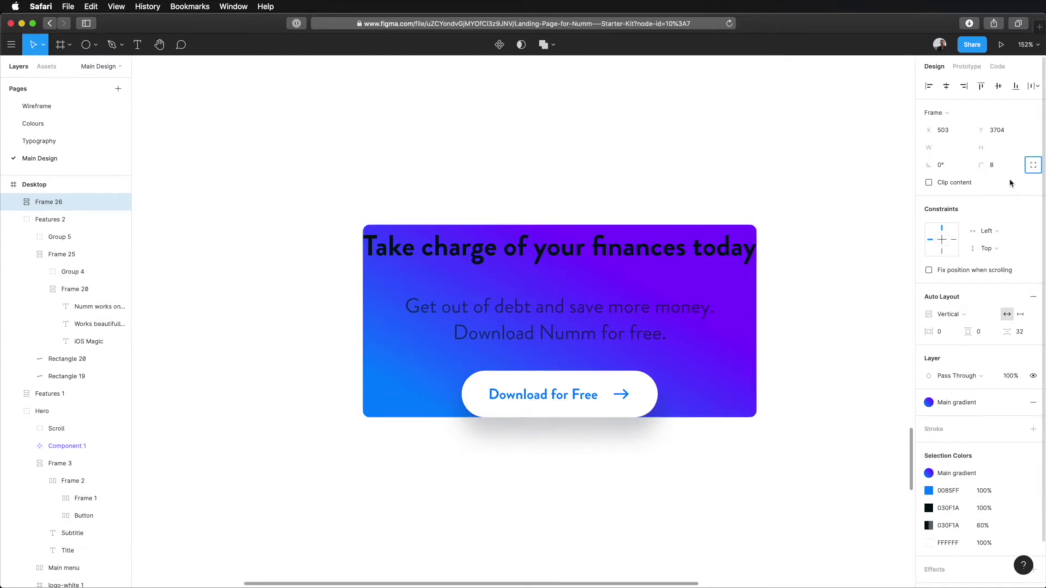
key("Escape")
left_click(946, 333)
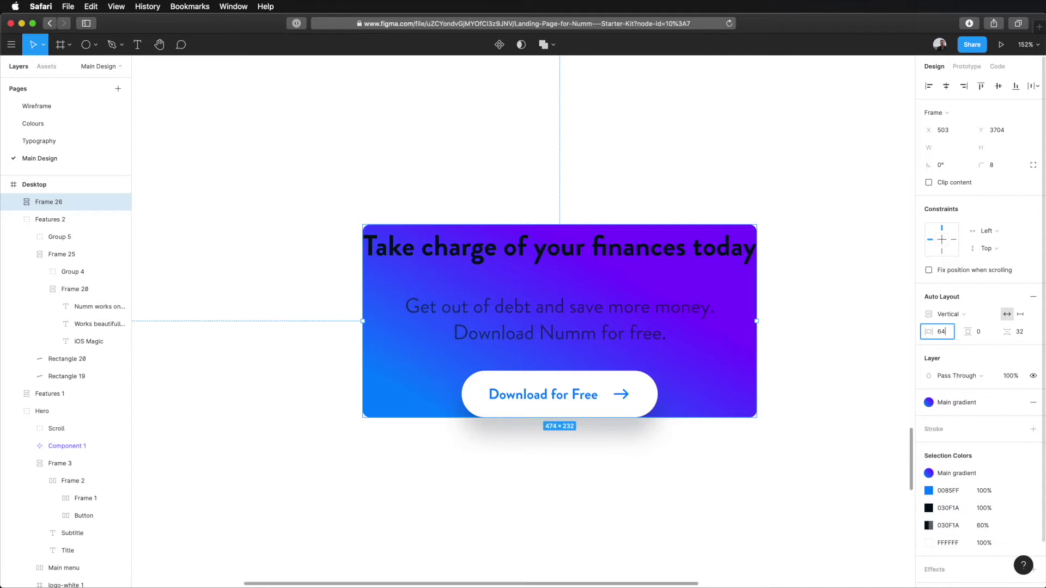
key("Tab")
type("64")
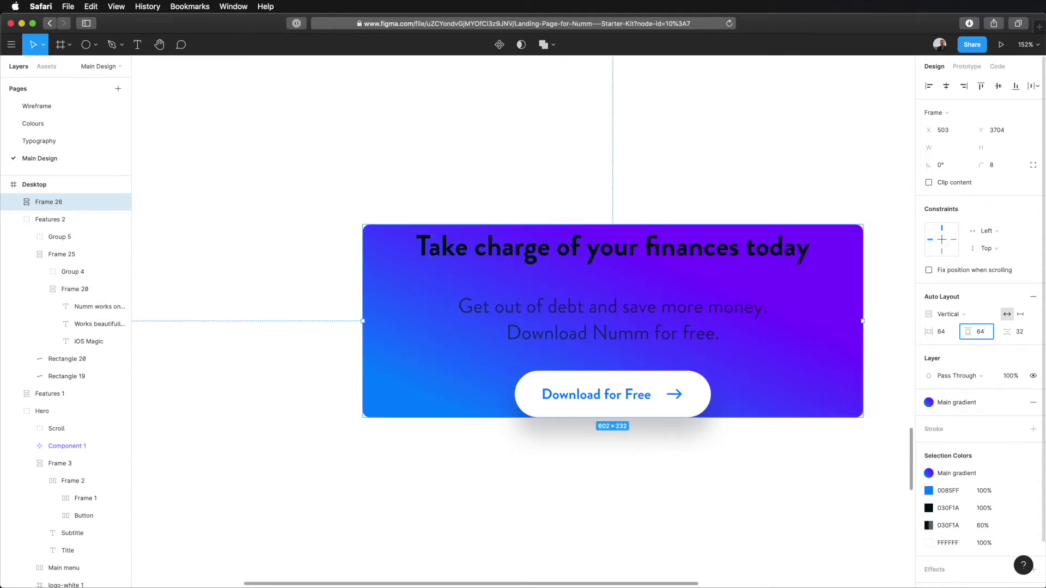
key("Tab")
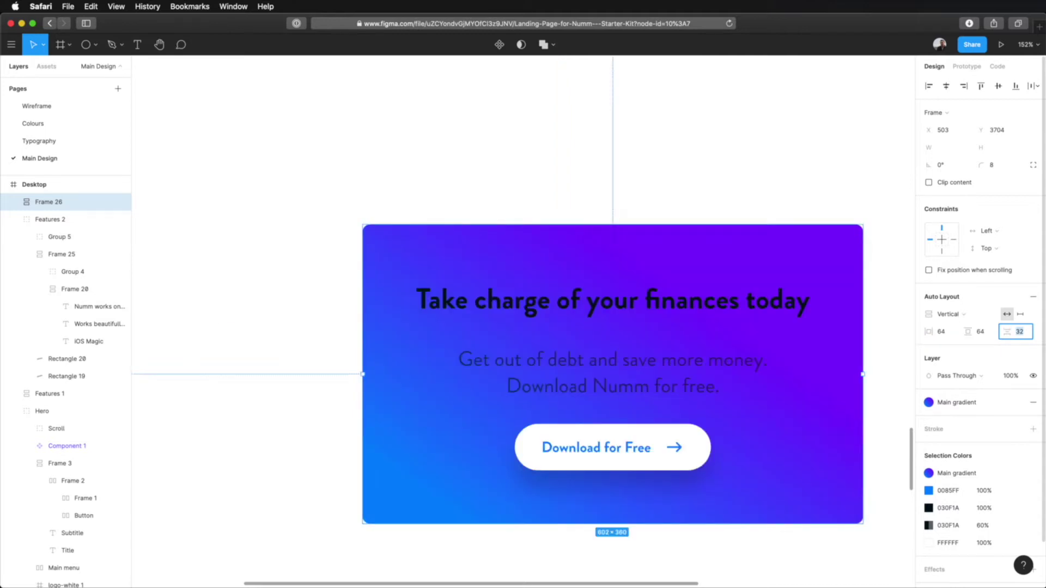
Step: Make the title text white and the subtitle 60% white
left_click(929, 508)
left_click_drag(850, 414, 770, 301)
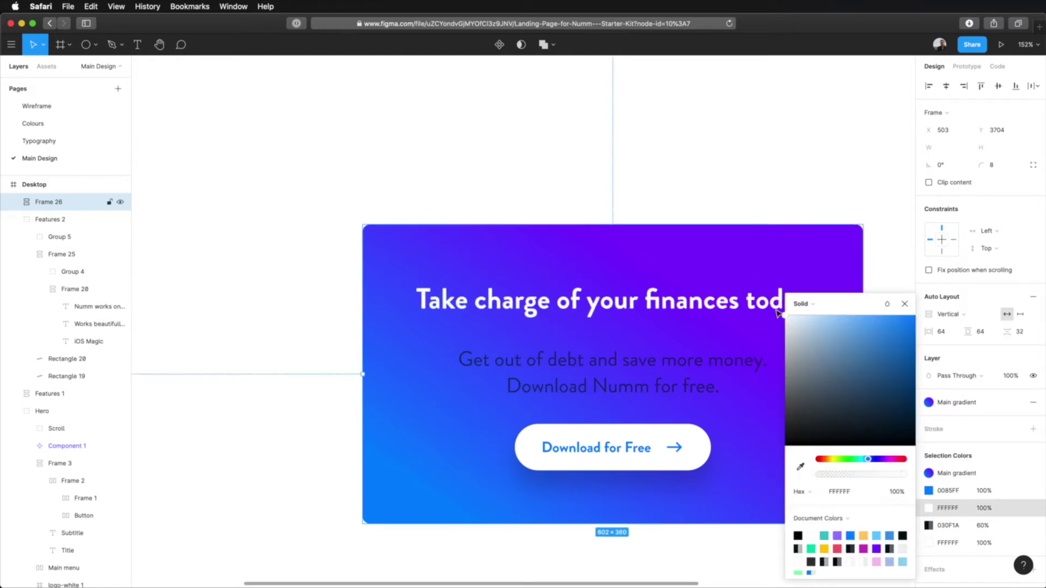
left_click(929, 517)
left_click(929, 525)
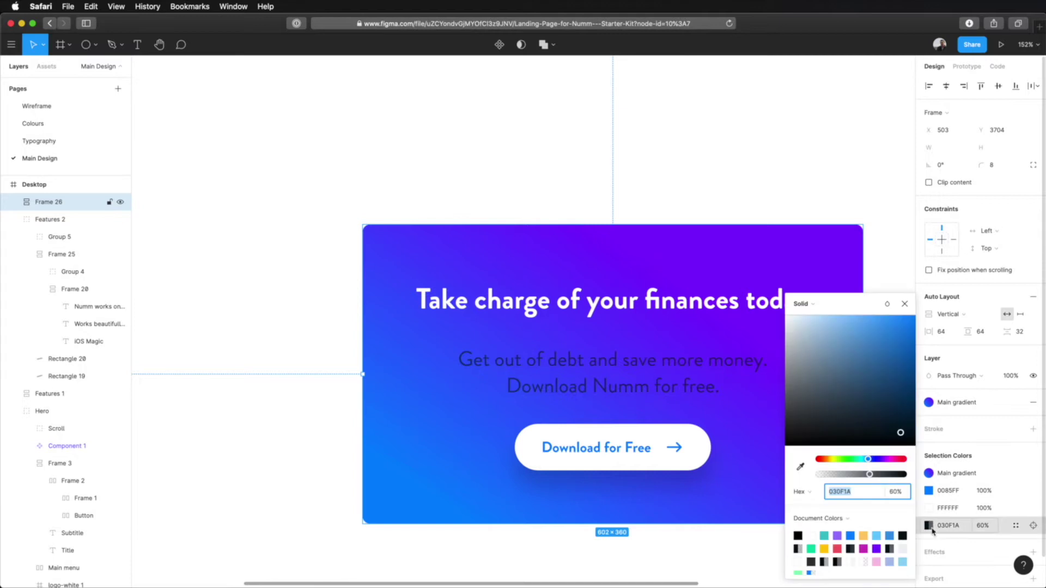
left_click_drag(826, 415, 761, 294)
Step: Show the page's layout grid columns behind the CTA card and select the card frame
key("Escape")
key("Escape")
scroll(789, 262, "down", 5)
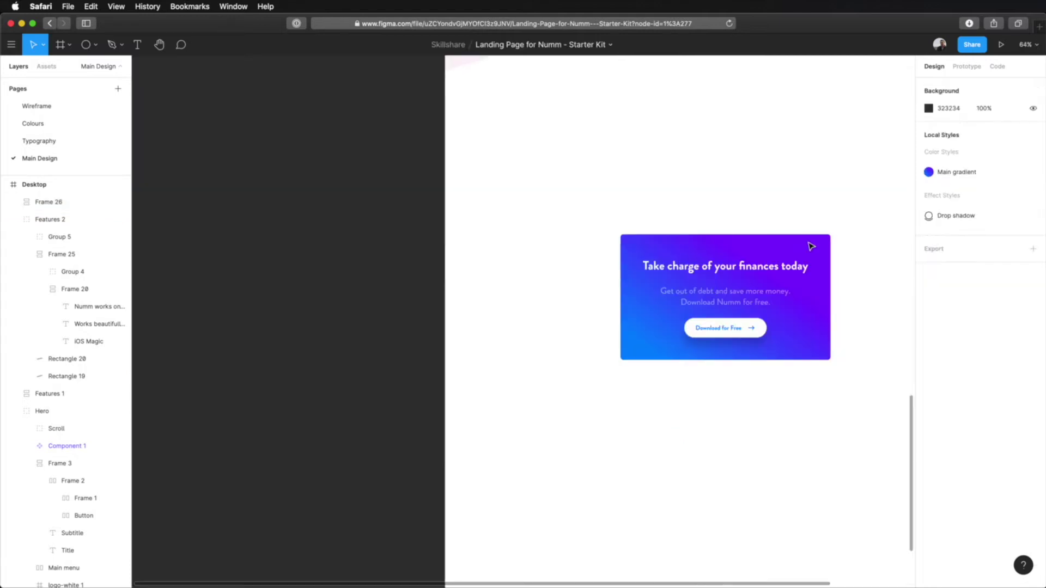
scroll(811, 245, "up", 4)
scroll(812, 246, "right", 5)
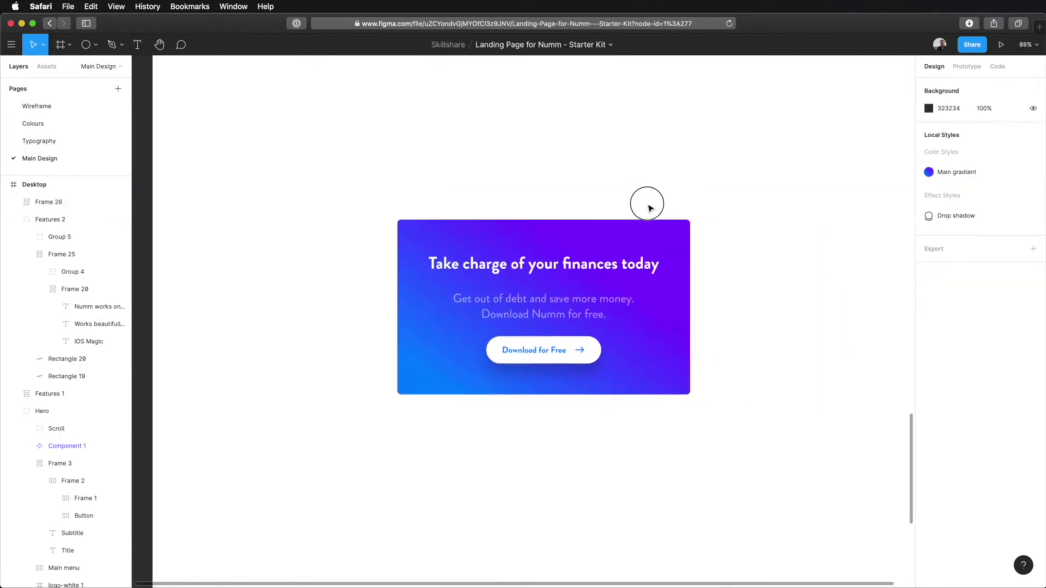
scroll(739, 247, "down", 2)
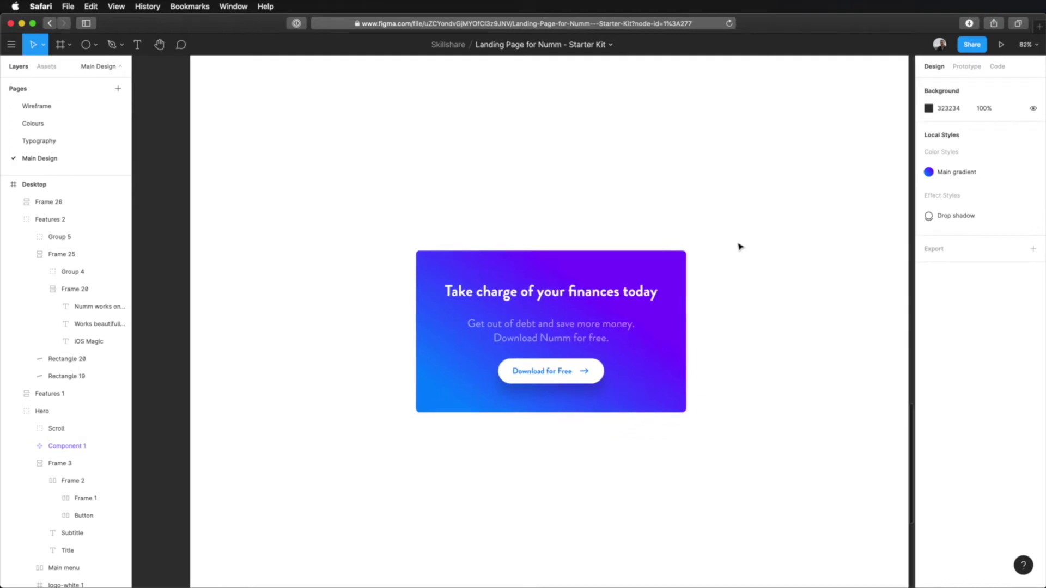
scroll(739, 246, "right", 2)
scroll(739, 247, "up", 2)
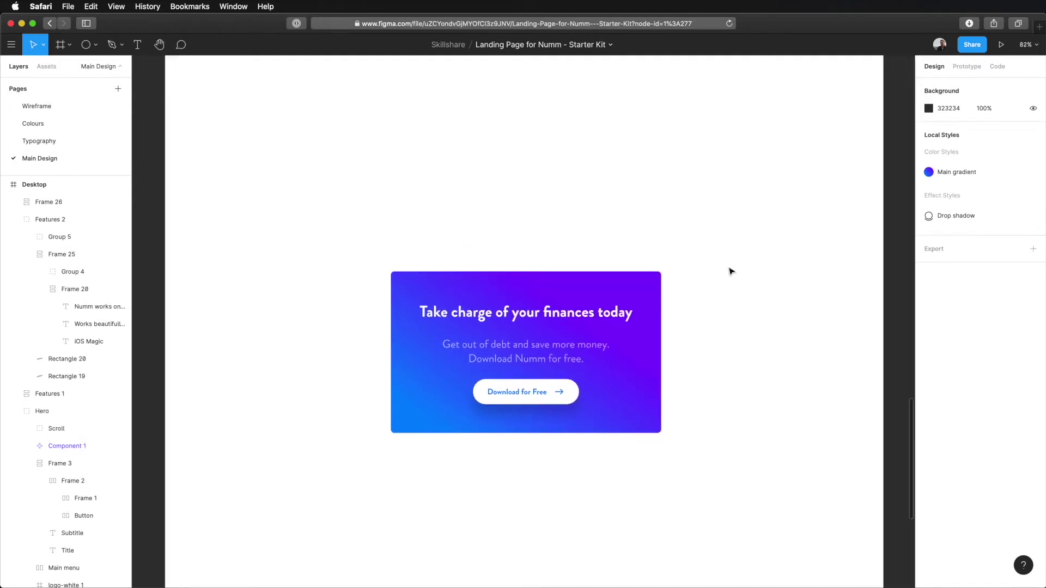
key("ctrl+g")
left_click(558, 319)
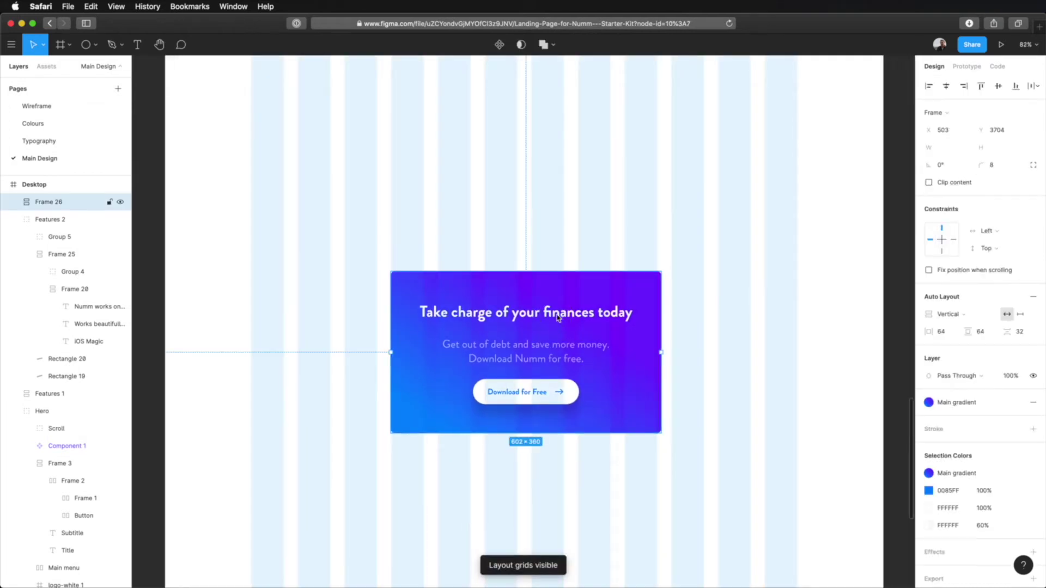
left_click(511, 313)
Step: Give the CTA card a fixed width and narrow it to 592 px
left_click_drag(512, 315, 512, 315)
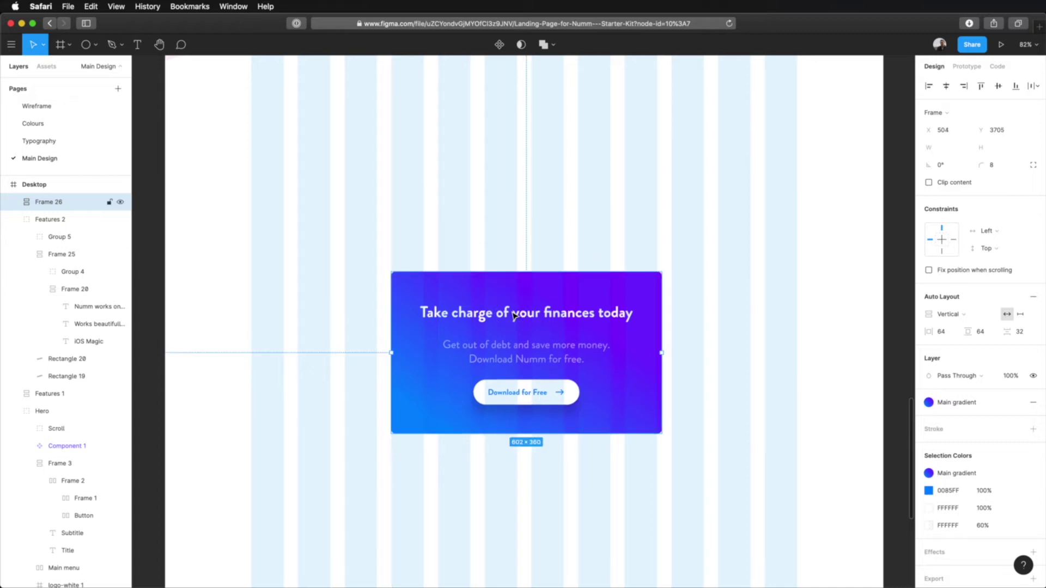
left_click(1020, 315)
left_click_drag(661, 353, 659, 356)
left_click(697, 349)
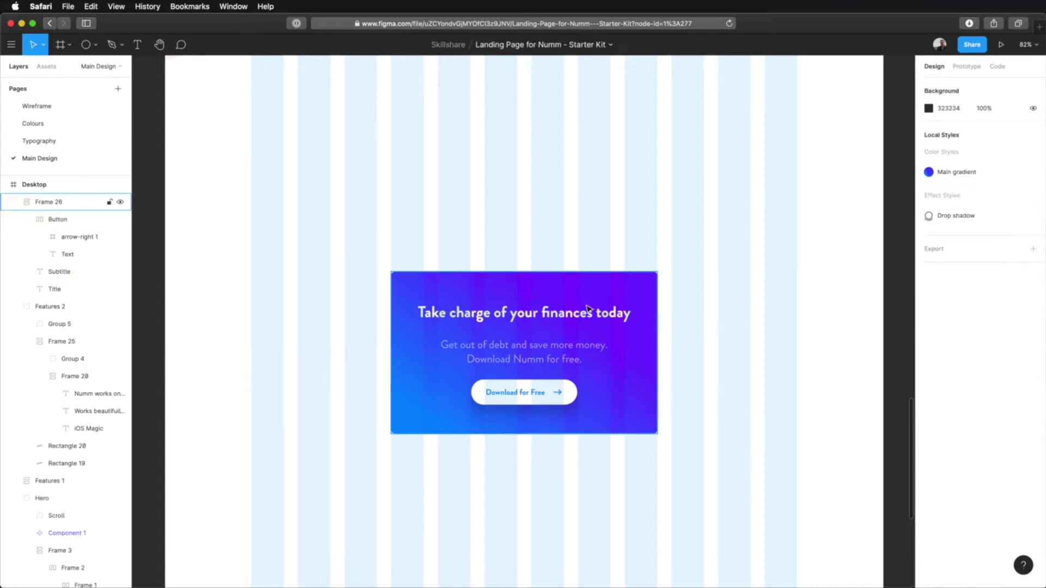
Step: Apply the Drop shadow effect style to the CTA card
left_click(590, 311)
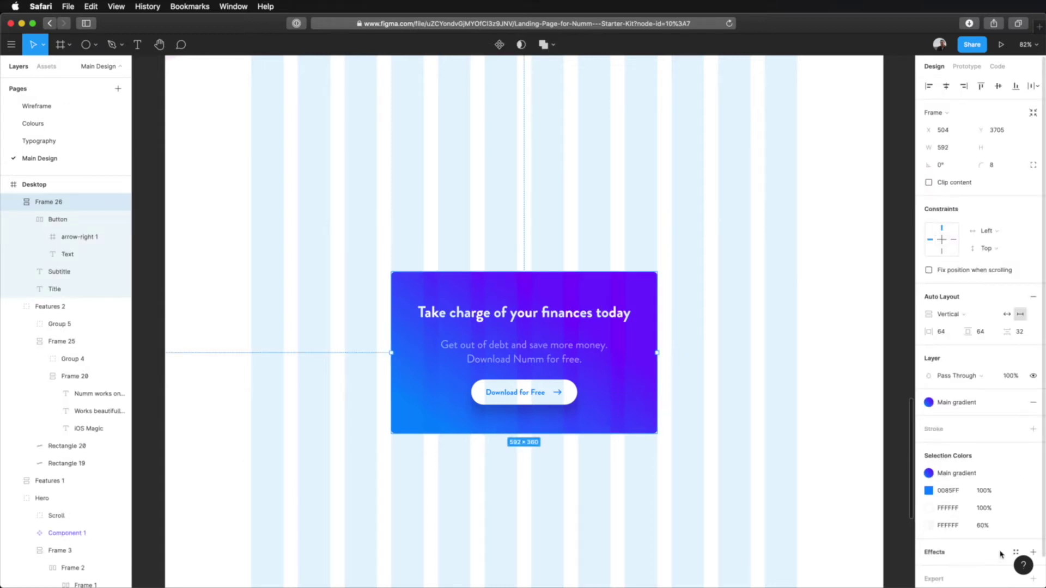
scroll(1001, 544, "down", 2)
left_click(1016, 524)
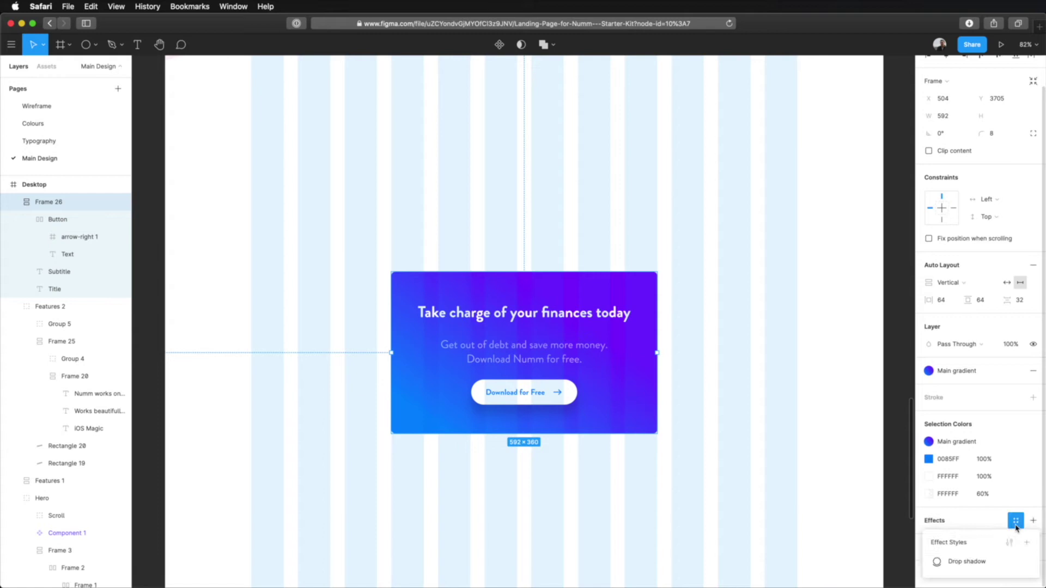
left_click(968, 563)
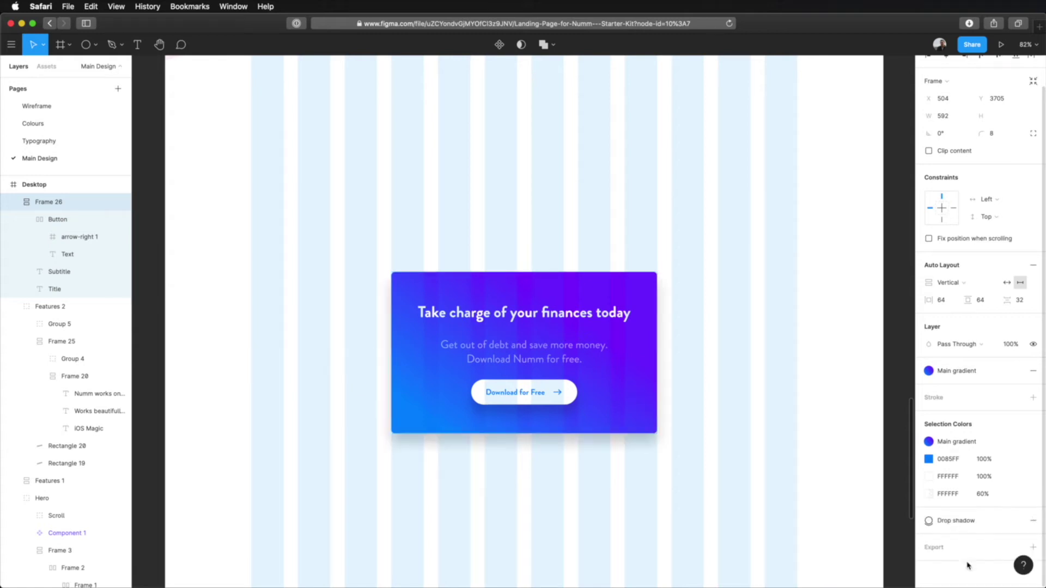
left_click(820, 467)
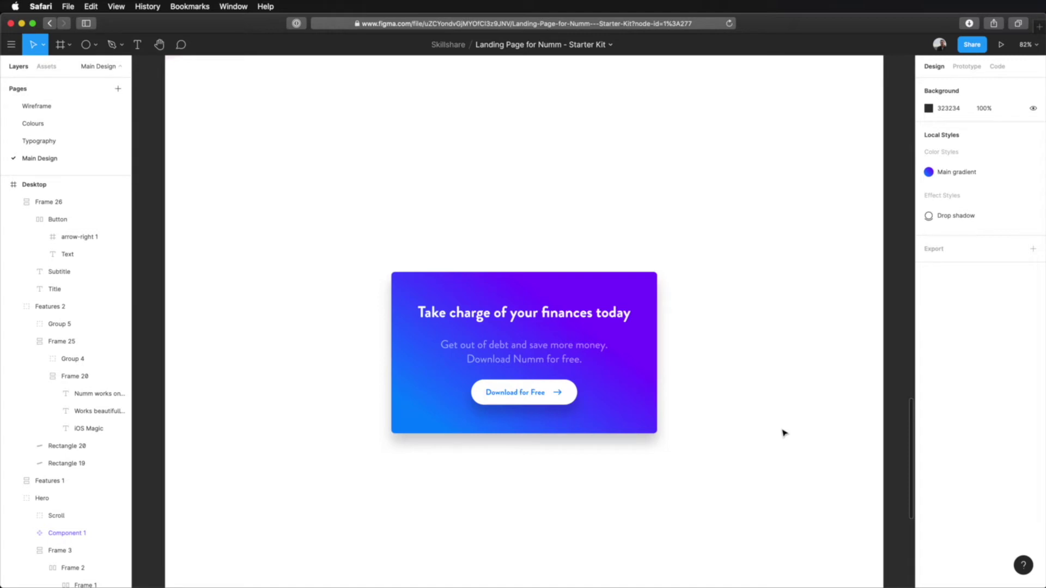
Step: Move the CTA card about 226 px up, just below the iOS section
scroll(784, 433, "up", 4)
scroll(784, 433, "down", 3)
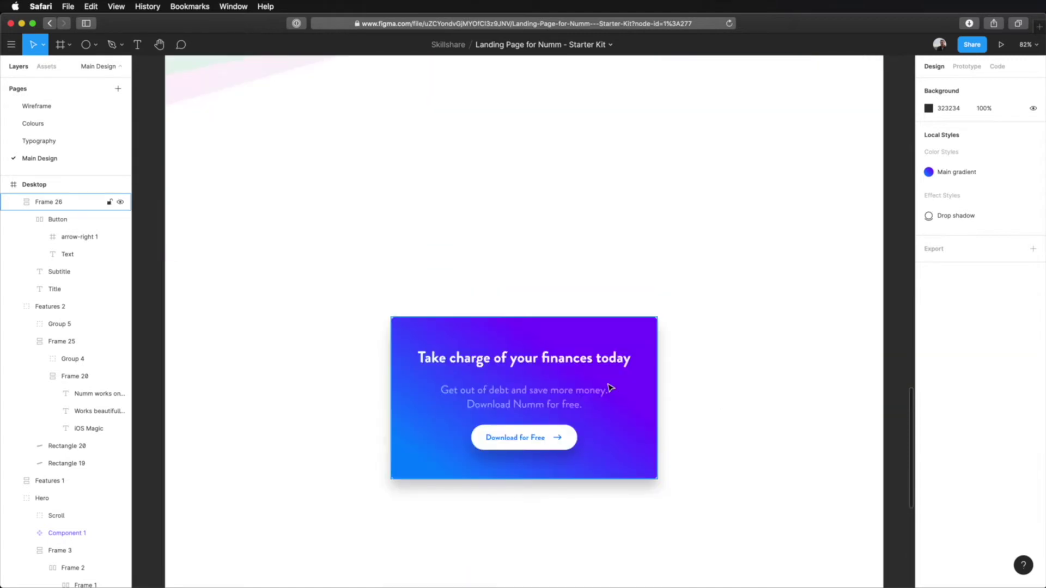
left_click(615, 410)
left_click_drag(614, 430, 614, 302)
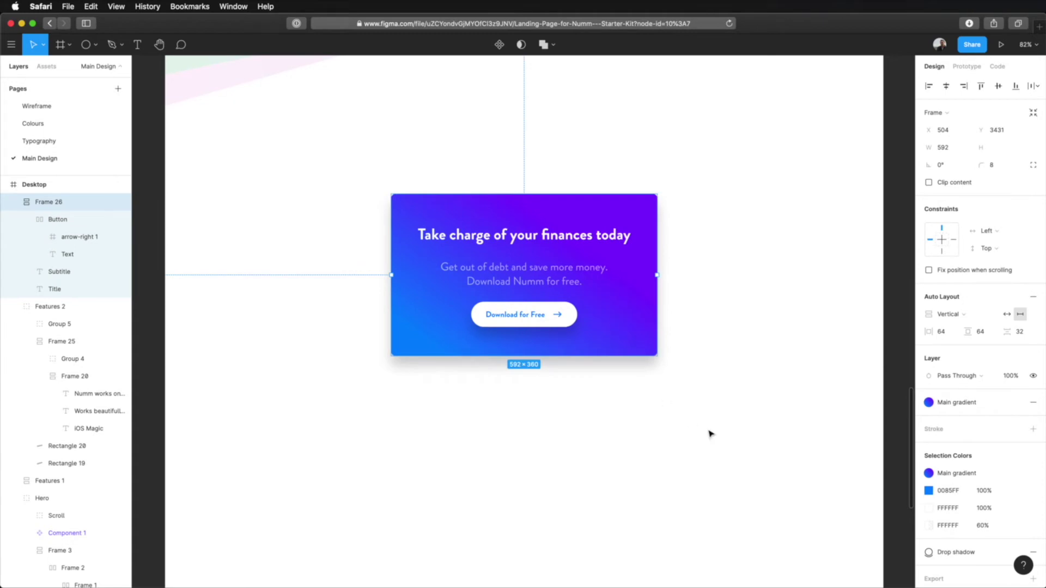
left_click(727, 436)
Step: Pan and zoom around the page to check the card's new placement
scroll(727, 436, "down", 5)
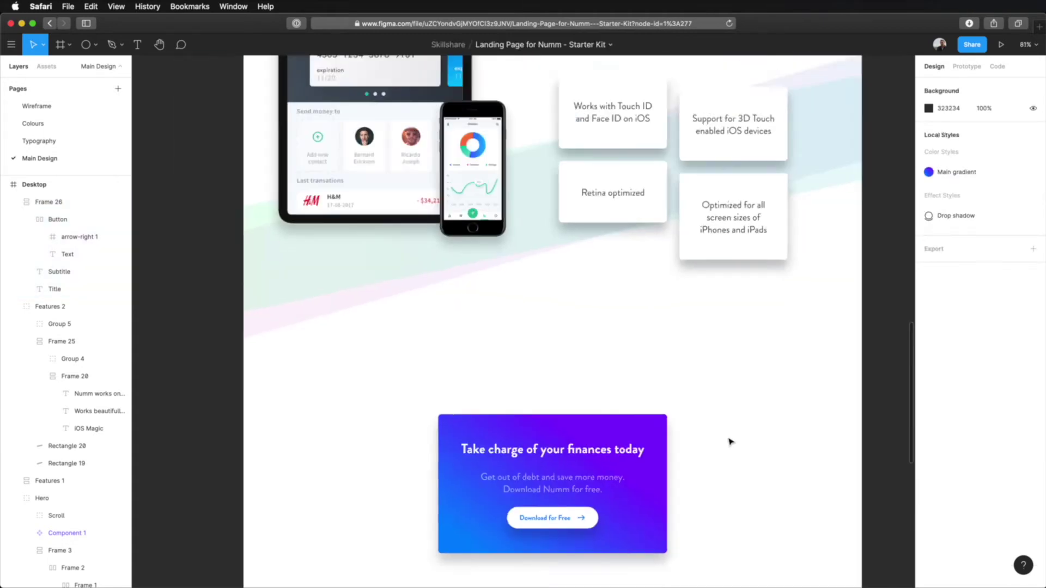
scroll(730, 441, "up", 3)
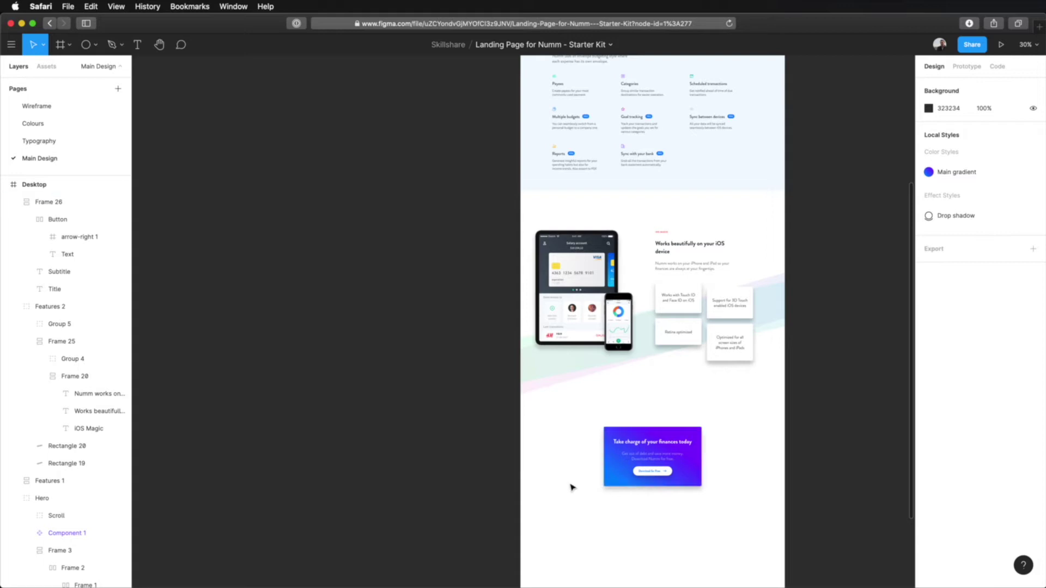
scroll(618, 453, "up", 1)
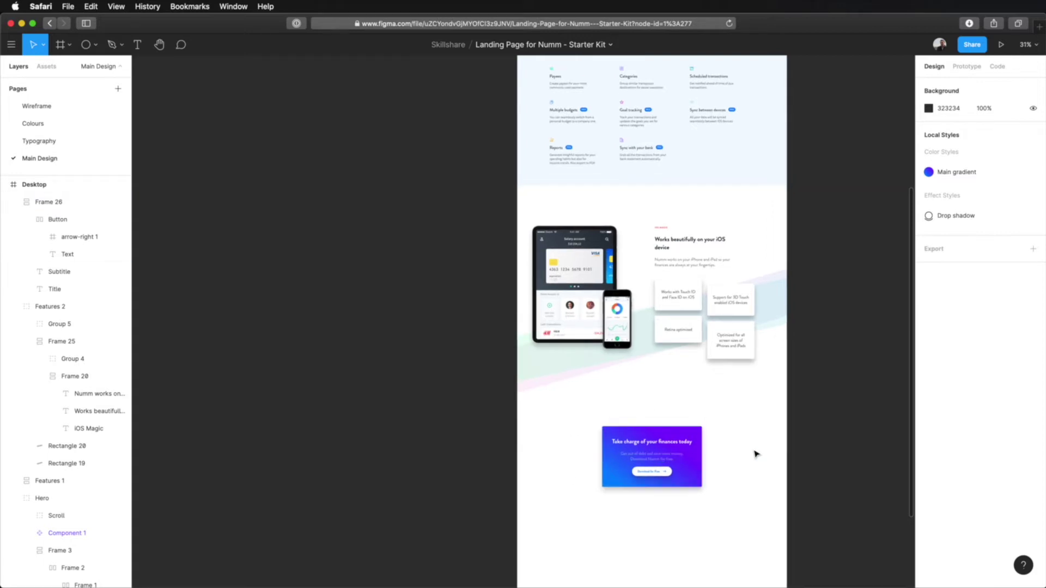
scroll(756, 454, "down", 3)
scroll(710, 450, "up", 1)
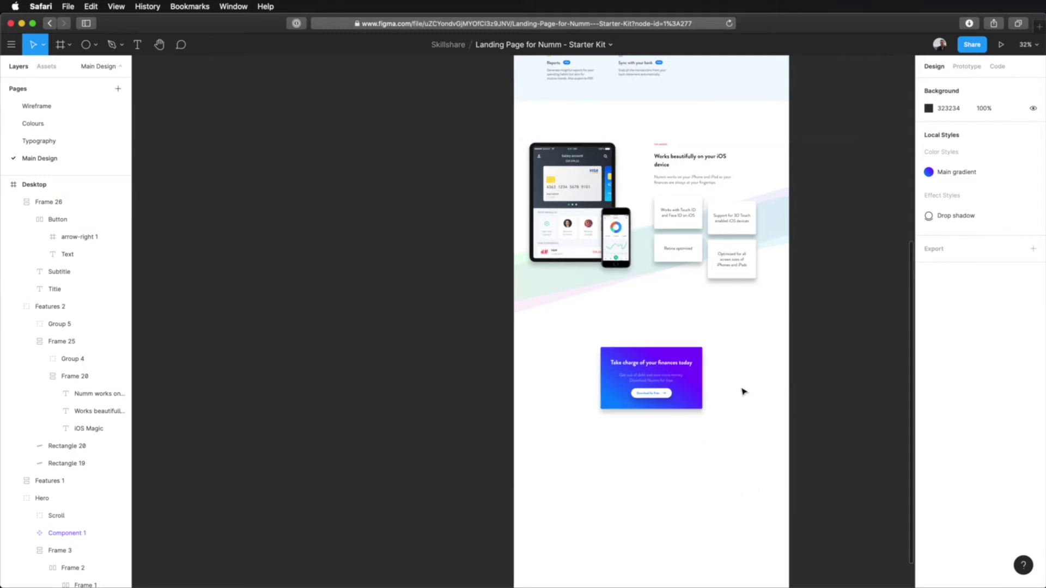
scroll(725, 395, "up", 5)
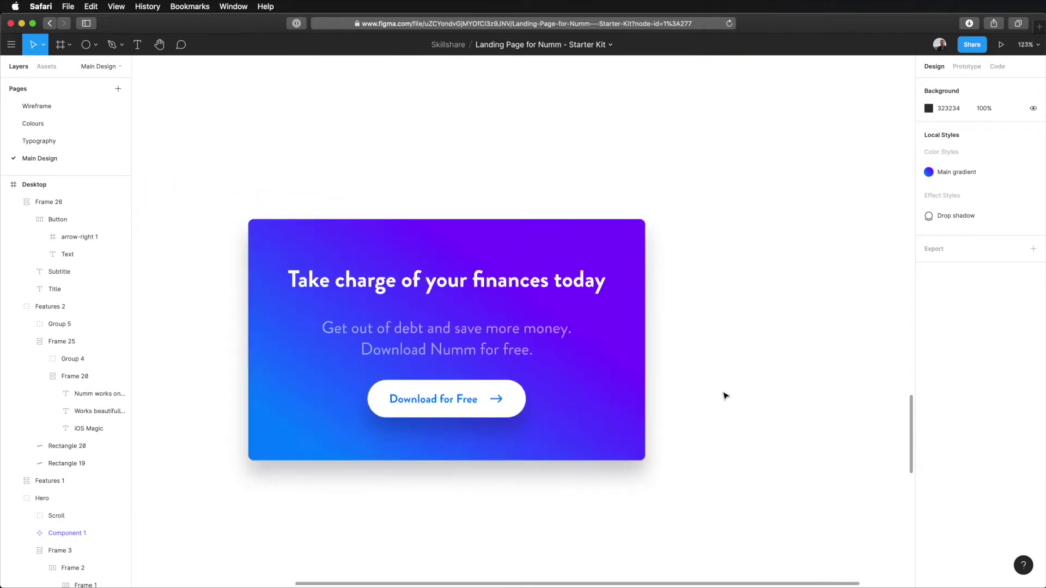
scroll(690, 432, "down", 5)
scroll(761, 320, "down", 3)
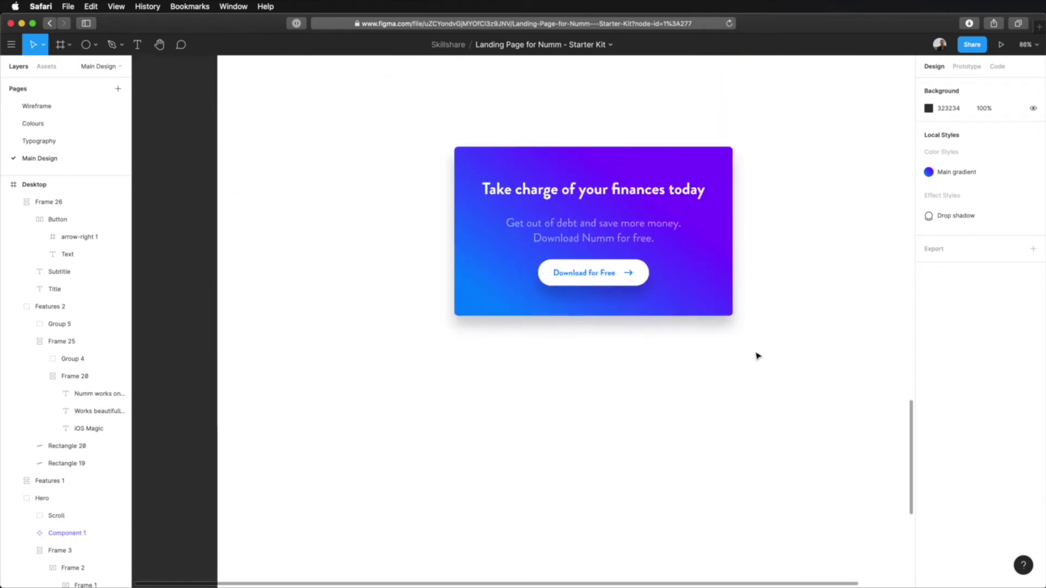
scroll(757, 354, "down", 3)
scroll(695, 279, "down", 2)
scroll(695, 279, "right", 1)
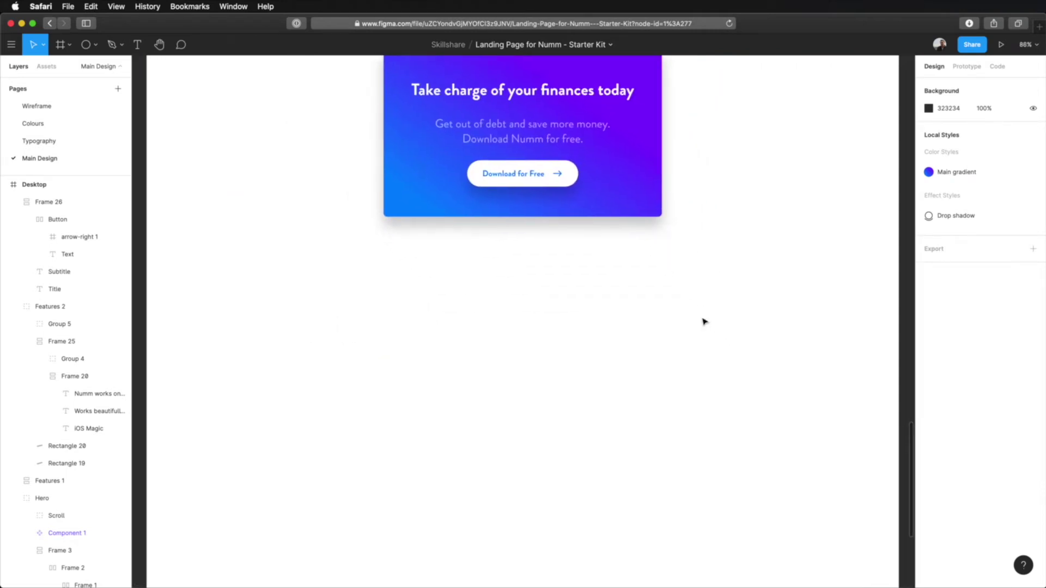
left_click(681, 338)
Step: Draw a 320×64 rectangle below the CTA card
key("r")
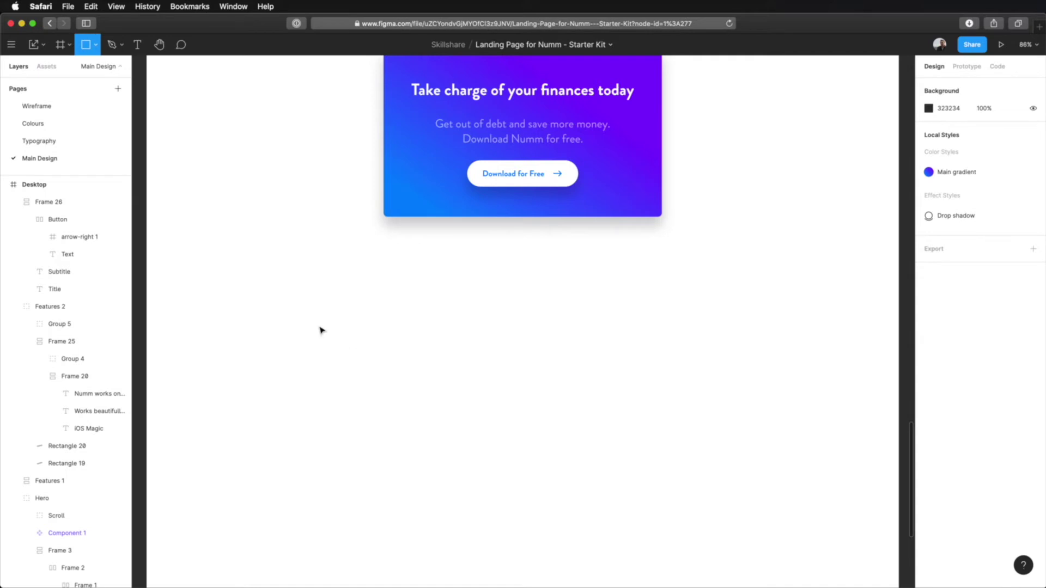
left_click_drag(304, 318, 437, 357)
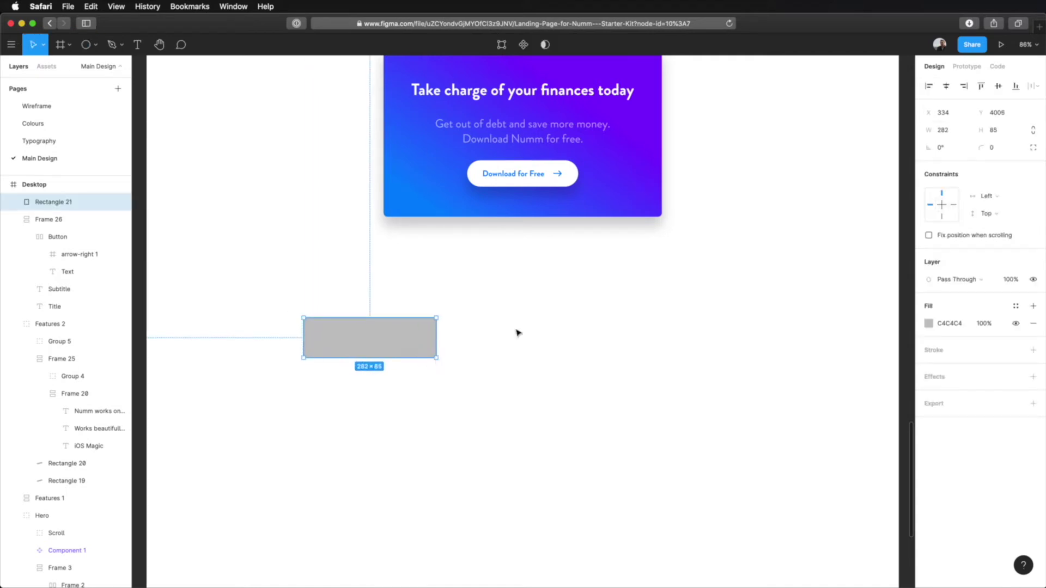
left_click(939, 132)
type("320")
key("Tab")
type("64")
key("Return")
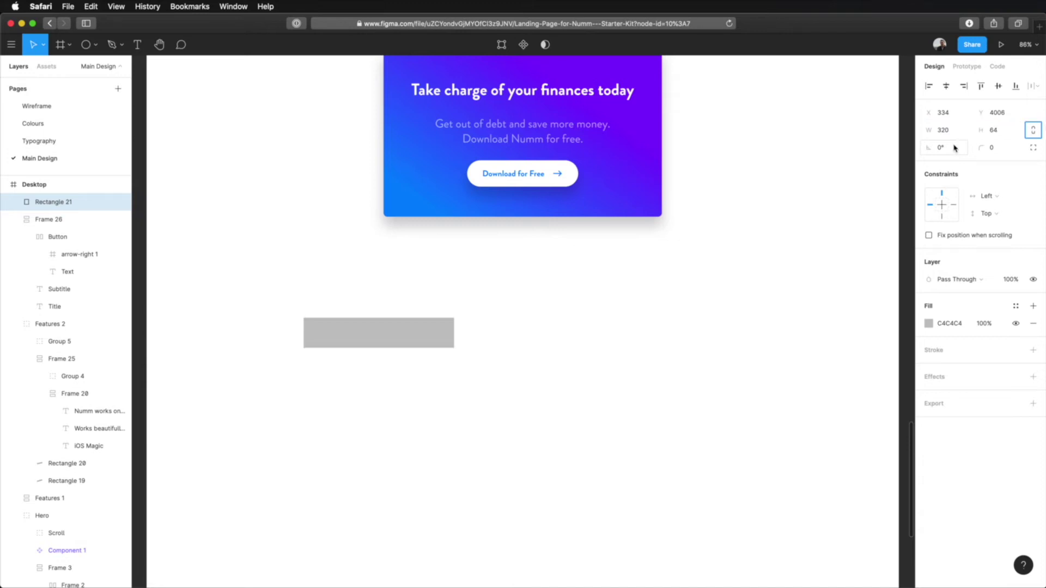
Step: Round the rectangle into a pill with radius 100 and add a drop shadow
left_click(992, 147)
type("100")
key("Tab")
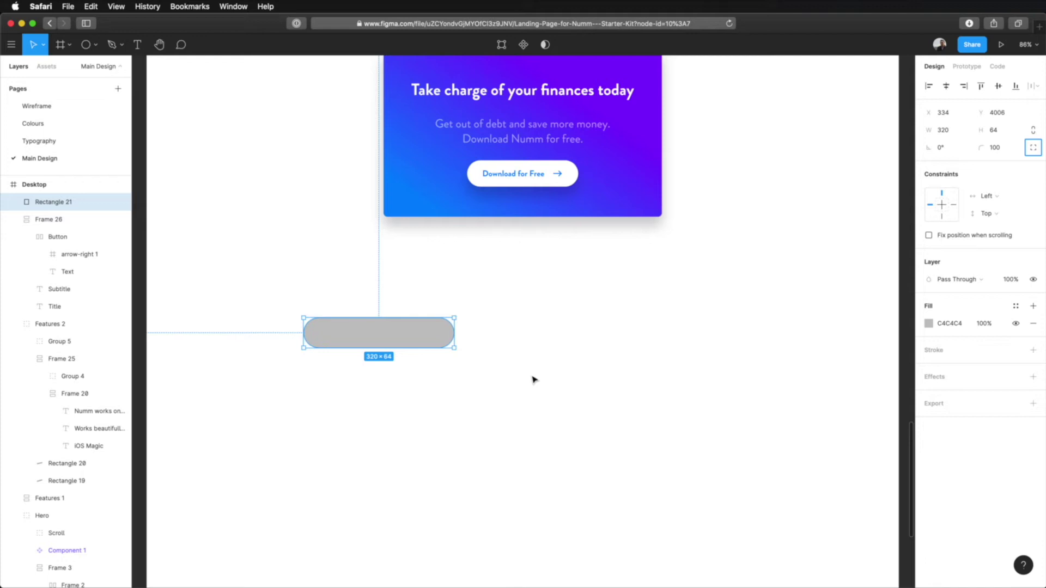
left_click(1032, 377)
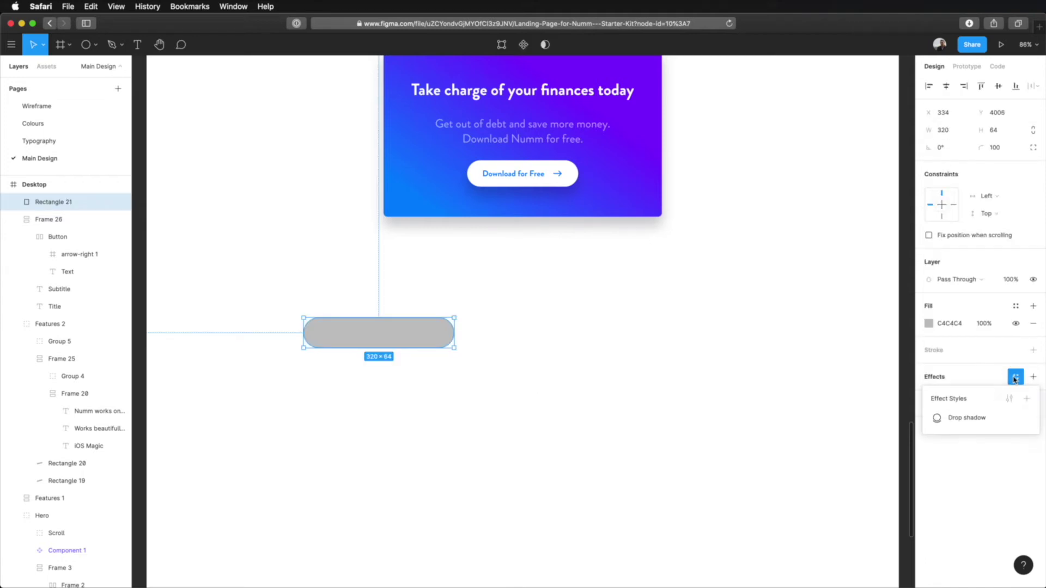
left_click(975, 418)
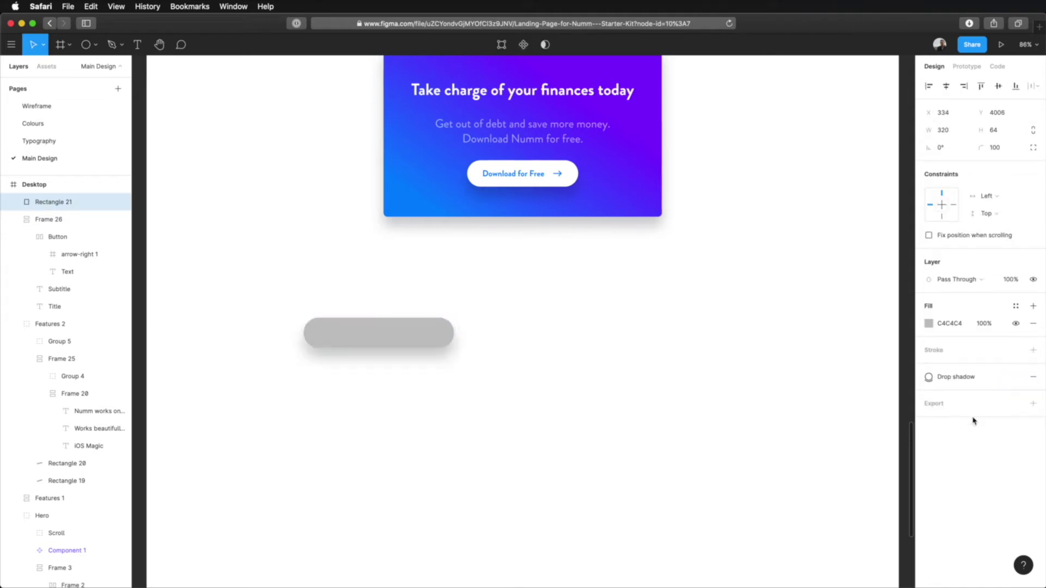
left_click(691, 415)
Step: Duplicate the grey pill and nudge the copy left so it overlaps the original
left_click(419, 338)
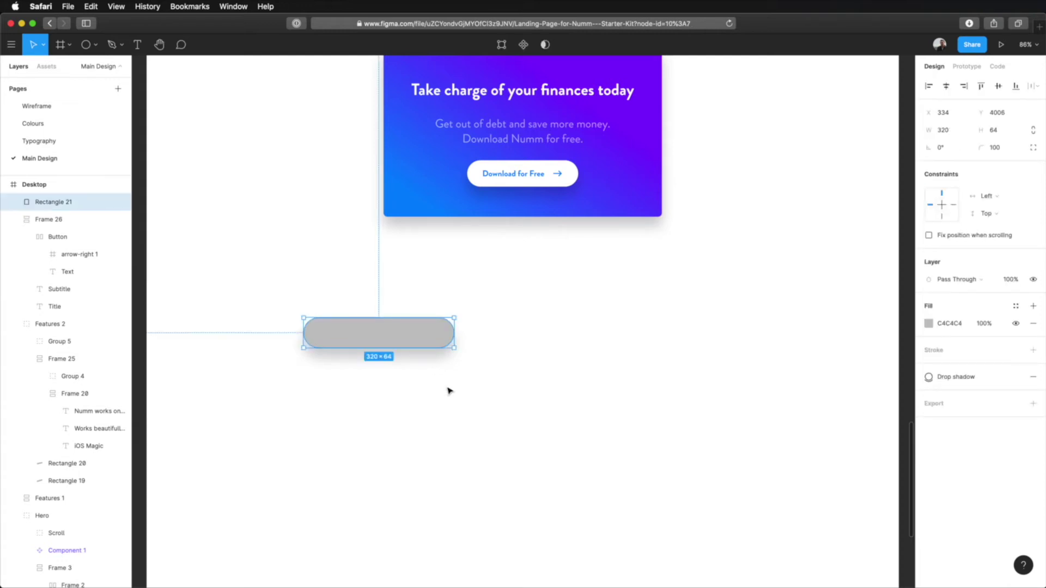
key("super+d")
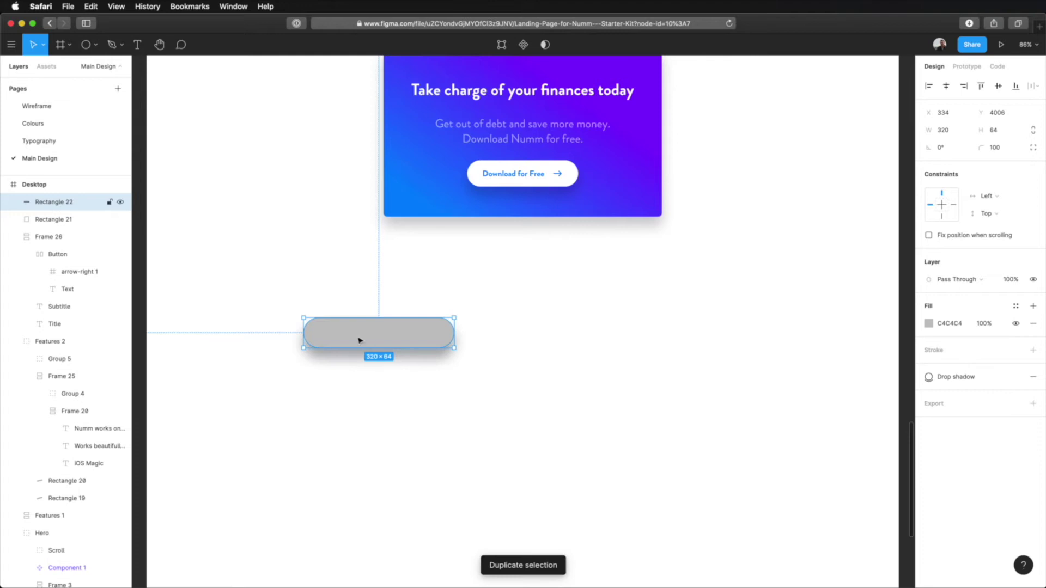
left_click_drag(358, 340, 512, 370)
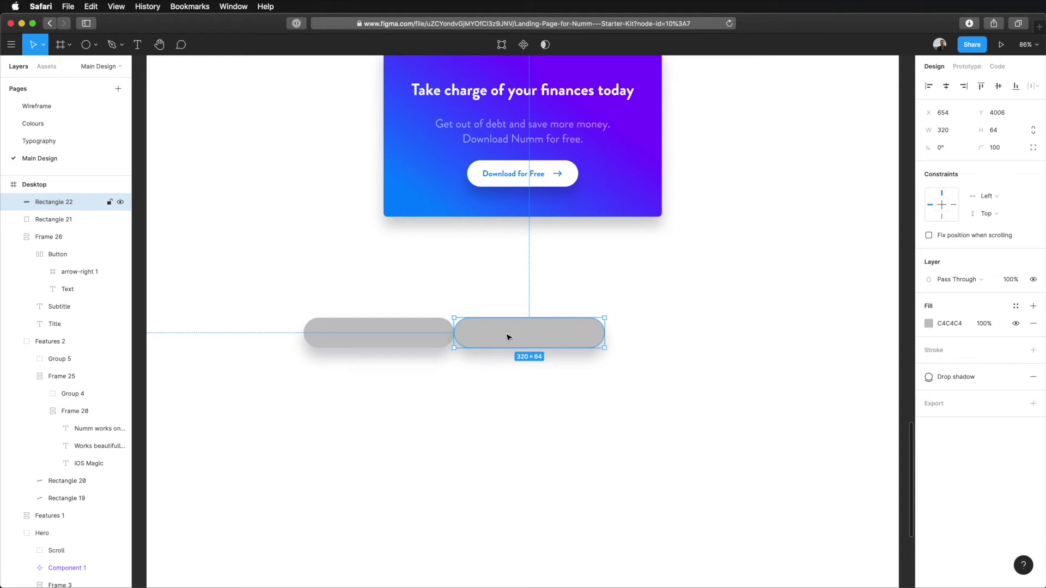
key("shift+Left")
key("shift+Left")
key("shift+Left")
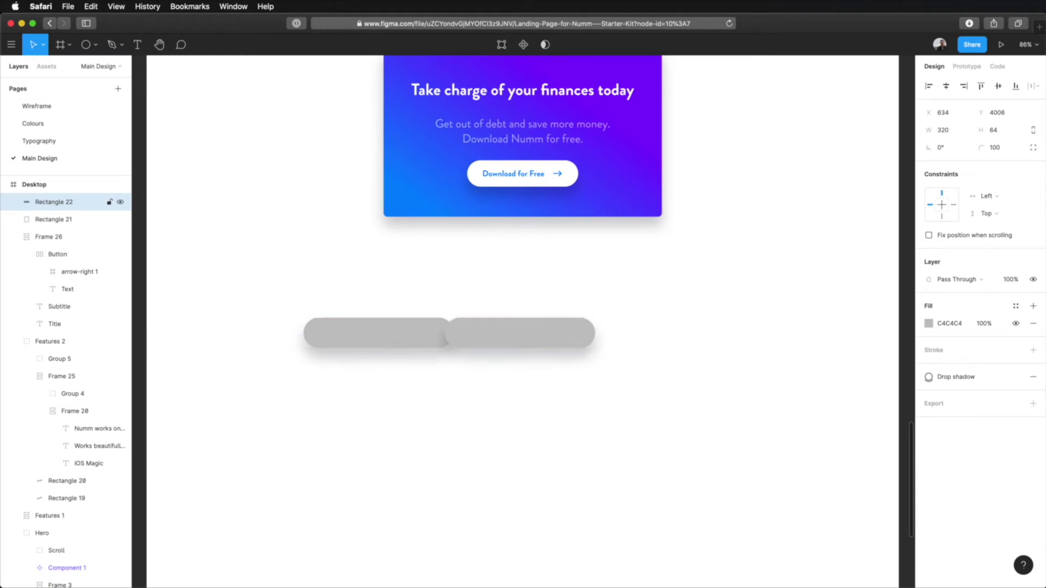
key("shift+Left")
key("shift+Left")
key("shift+Left")
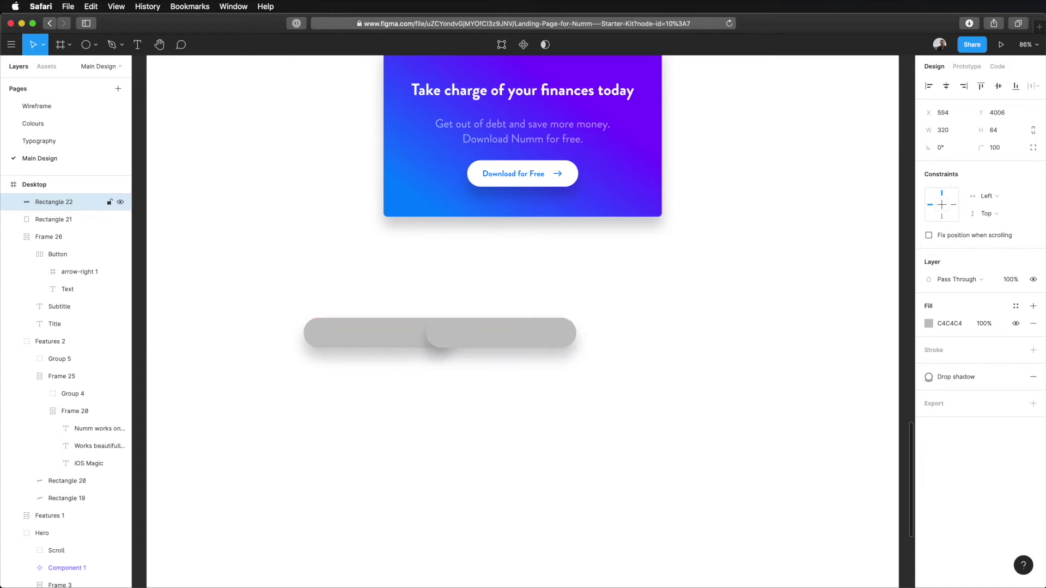
key("Left")
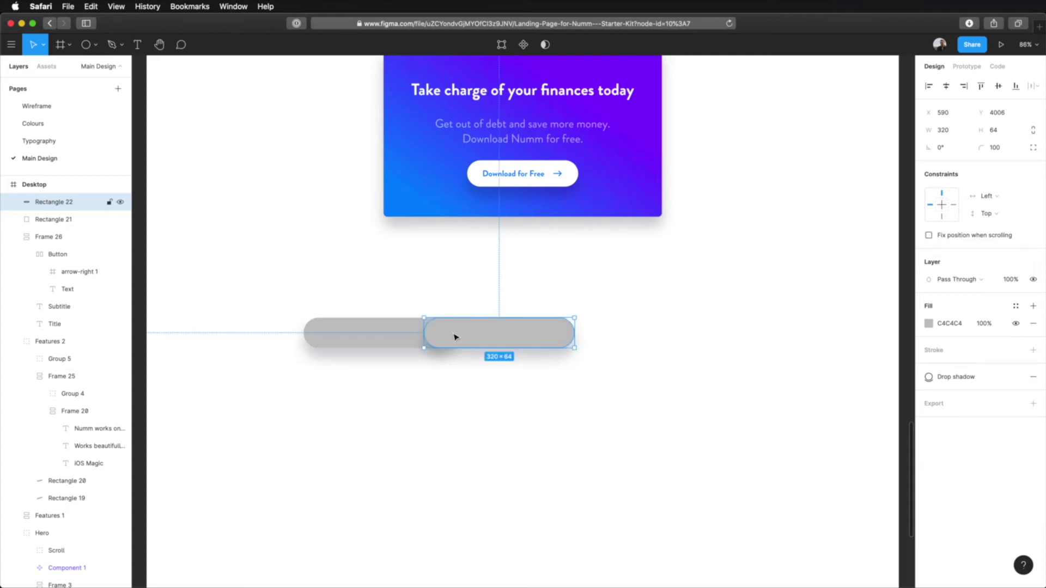
left_click(482, 389)
Step: Fine-tune the second pill's position so it overlaps the first
left_click_drag(450, 337, 461, 331)
scroll(443, 320, "up", 10)
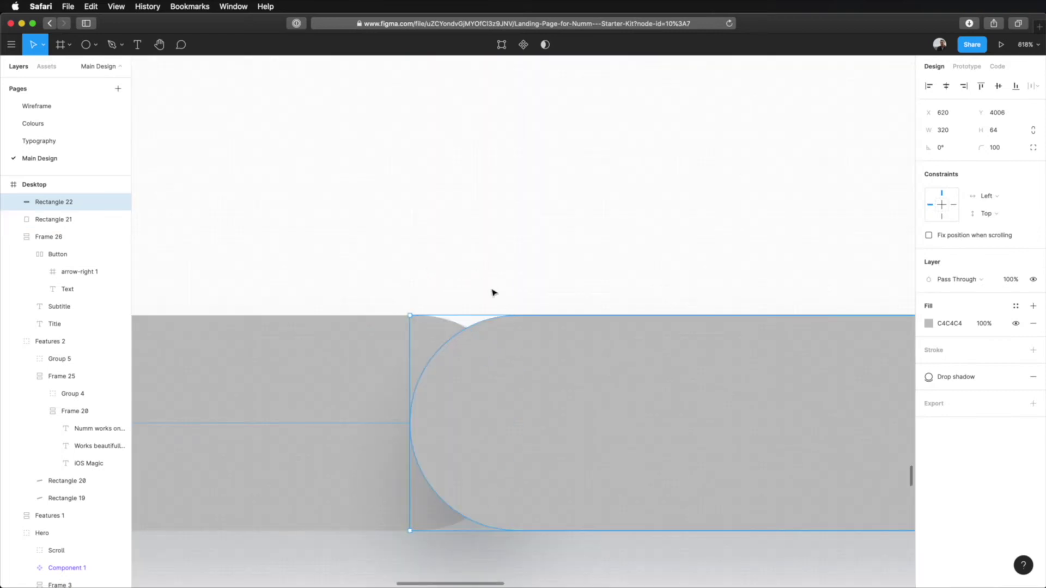
left_click_drag(677, 355, 774, 352)
left_click_drag(525, 397, 551, 399)
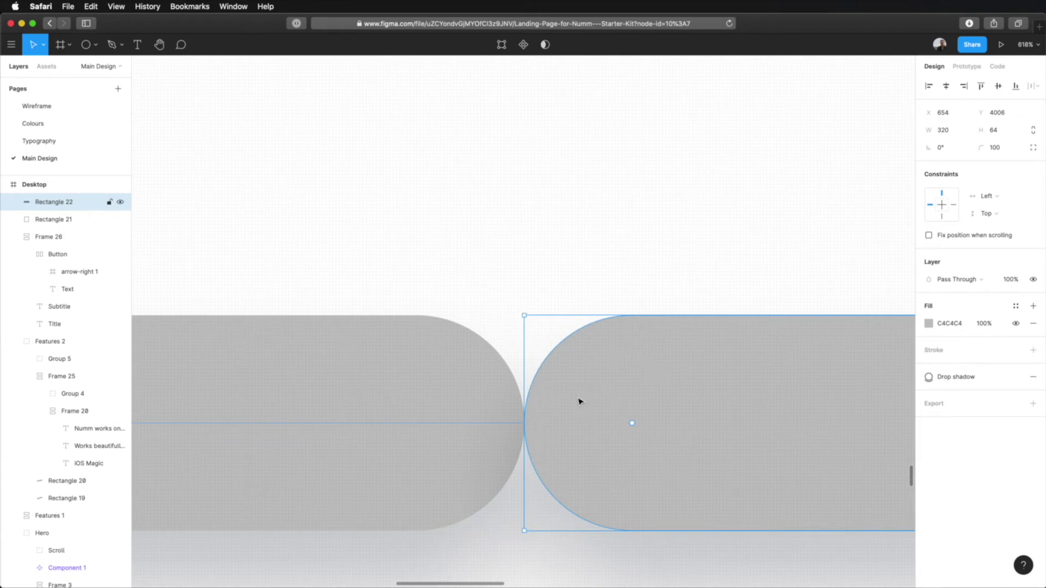
left_click_drag(579, 402, 364, 401)
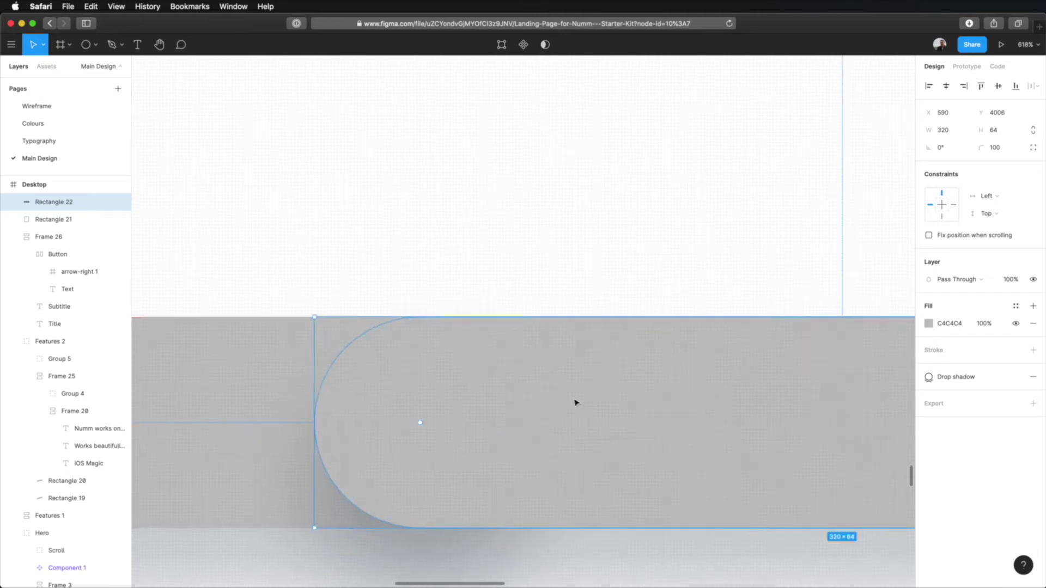
scroll(574, 402, "down", 10)
Step: Duplicate the second pill and move the copy right to extend the row
key("super+d")
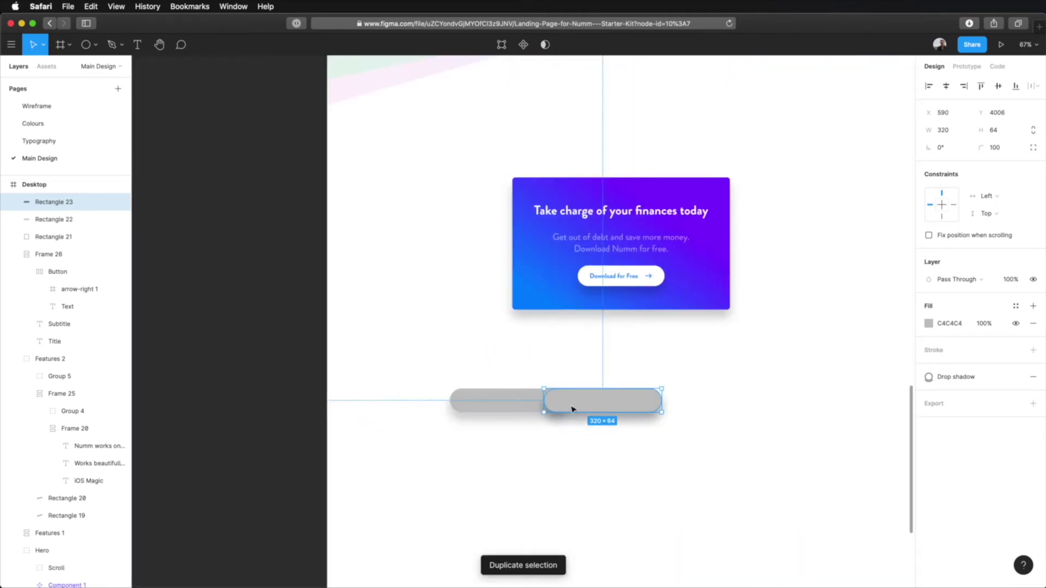
left_click_drag(572, 408, 787, 403)
left_click(679, 443)
Step: Add a fourth grey pill and duplicate the four-pill row twice downward
left_click(693, 409)
key("super+d")
left_click(492, 426)
left_click(494, 404)
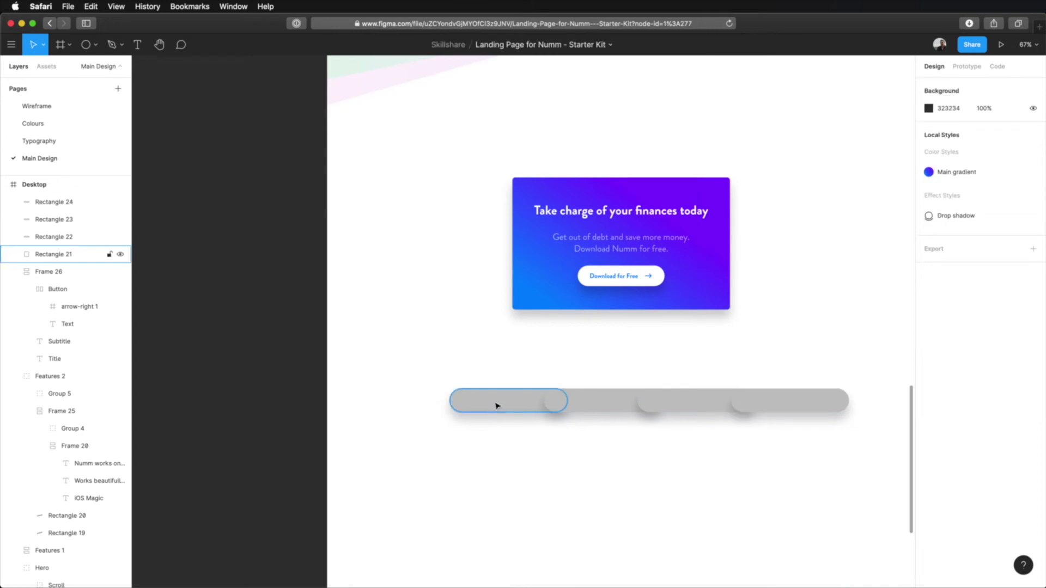
left_click(661, 404, "shift")
left_click(698, 406, "shift")
left_click(773, 404, "shift")
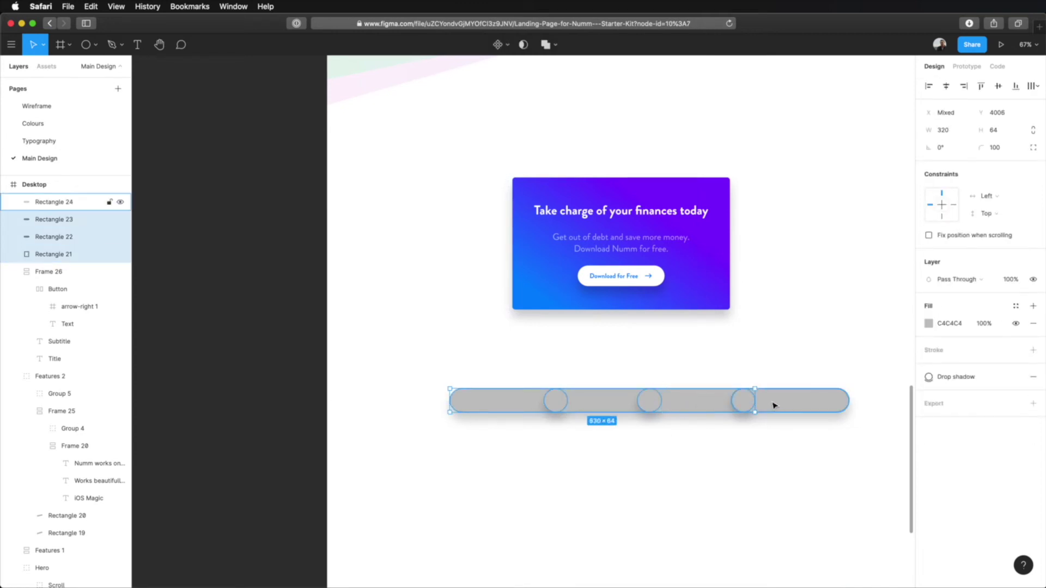
key("super+d")
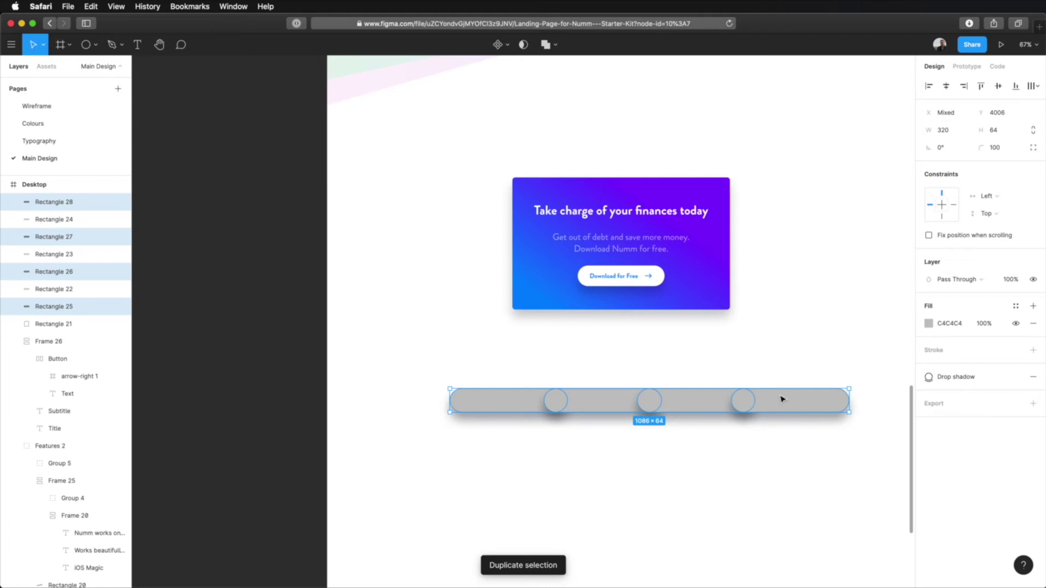
left_click_drag(782, 400, 784, 422)
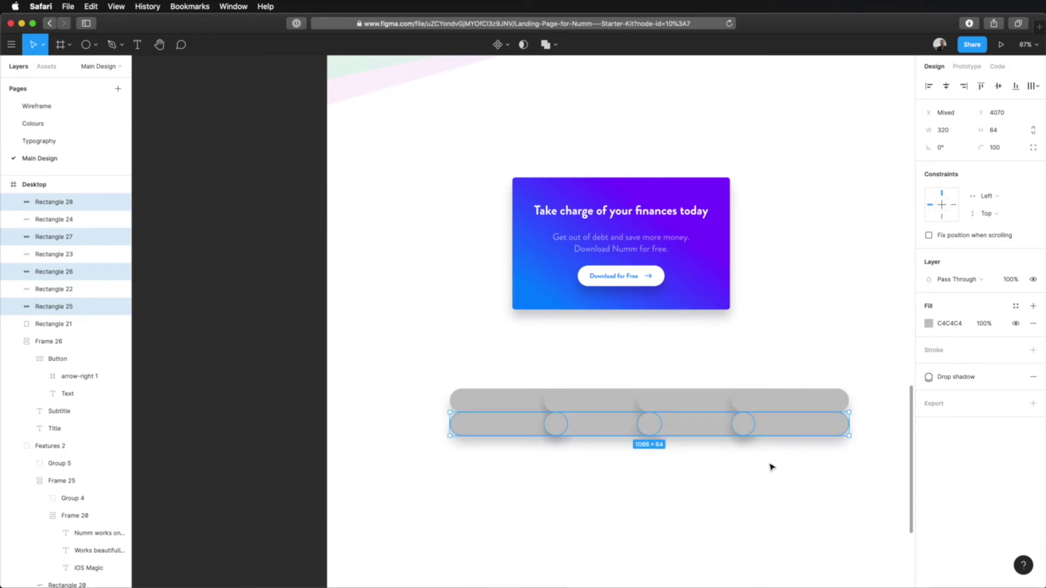
key("super+d")
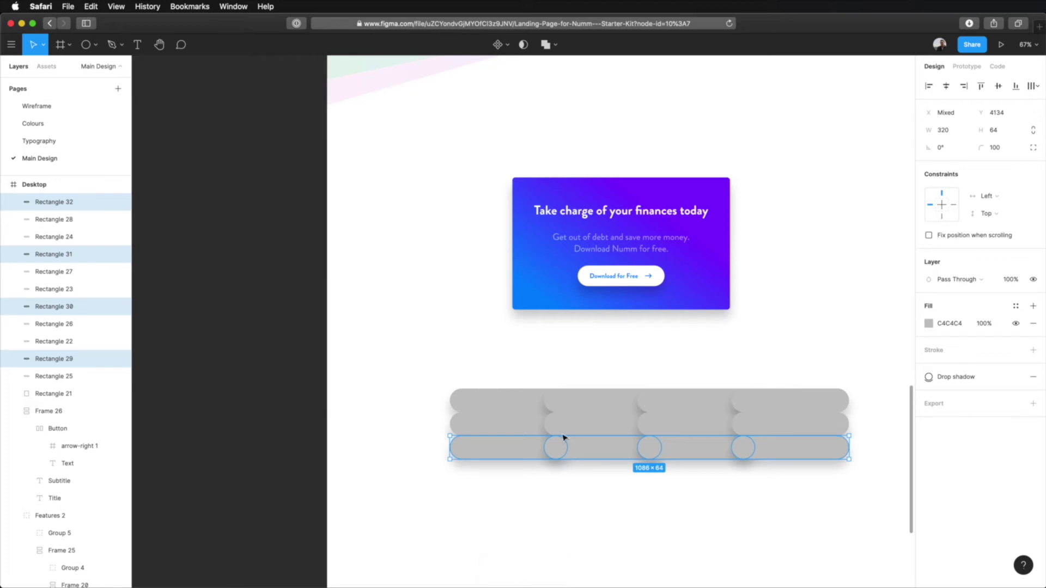
Step: Shift the middle row of four pills to the right with two large nudges
left_click(508, 420)
left_click(596, 425, "shift")
left_click(691, 428, "shift")
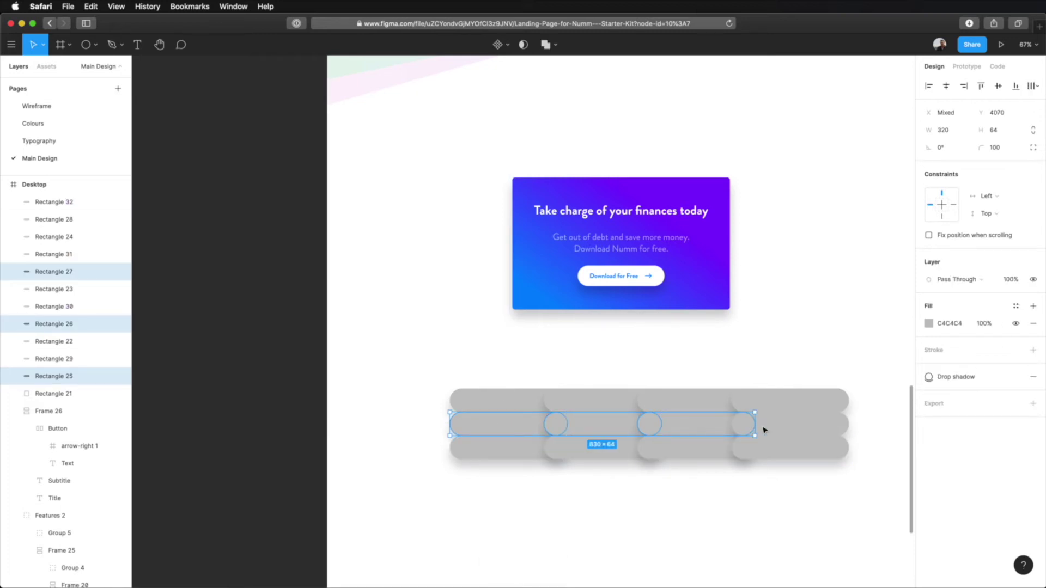
left_click(765, 430, "shift")
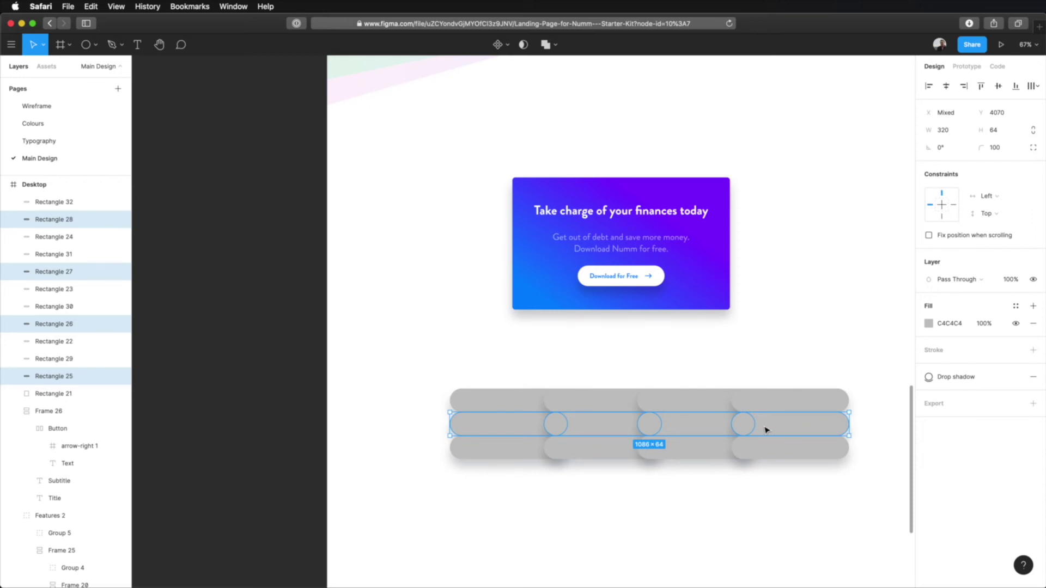
key("shift+Right")
key("shift+Right")
key("shift+Right")
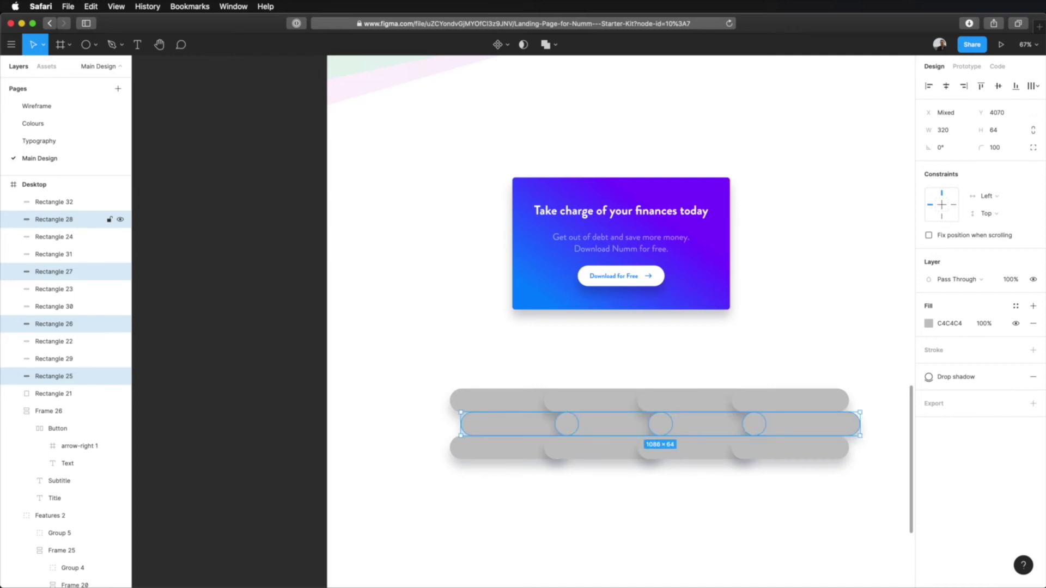
key("shift+Right")
key("shift+Right")
key("shift+Right")
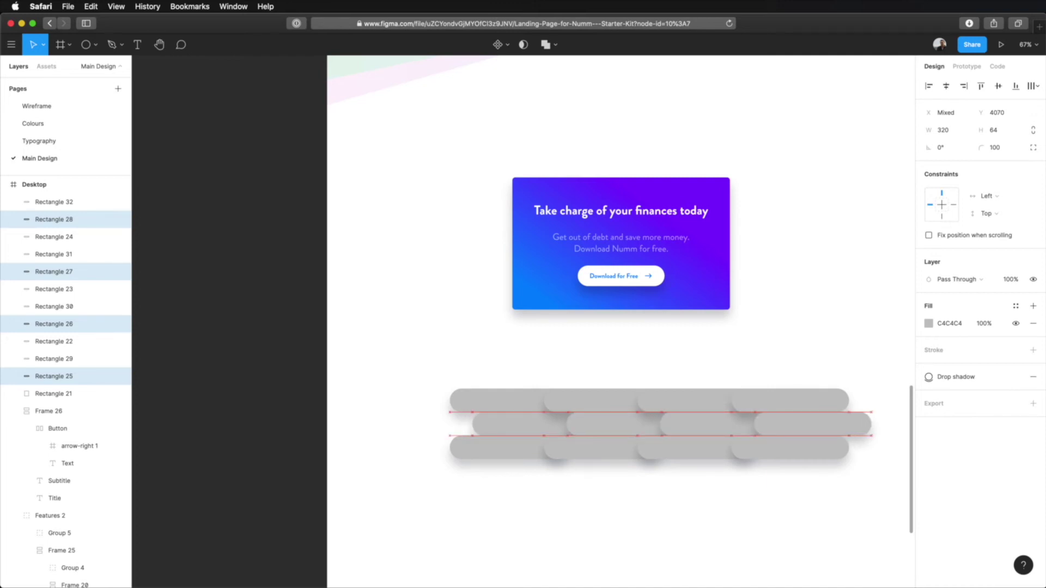
Step: Group the four pills of the bottom row together
left_click(740, 502)
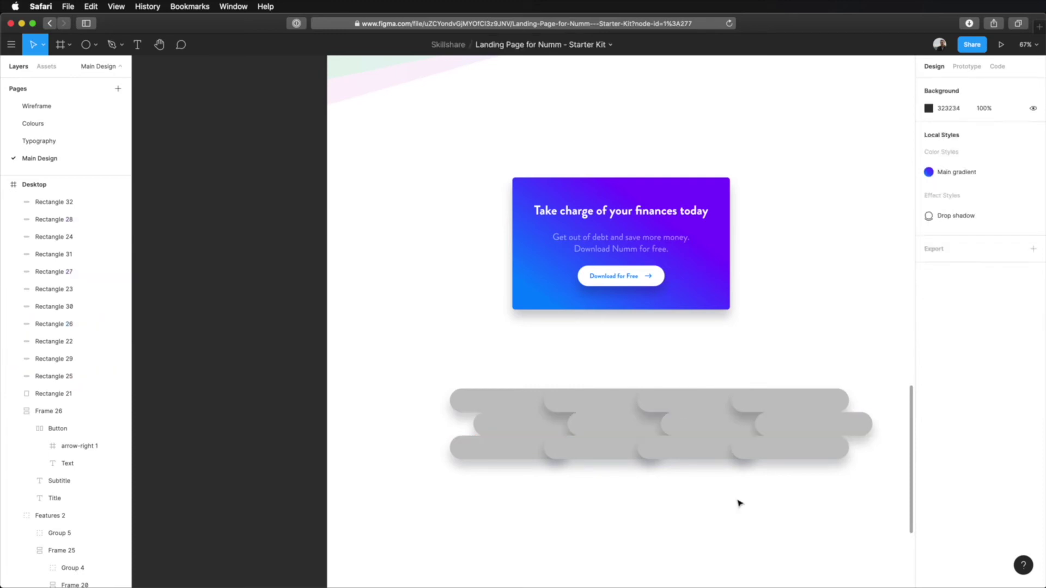
key("super+z")
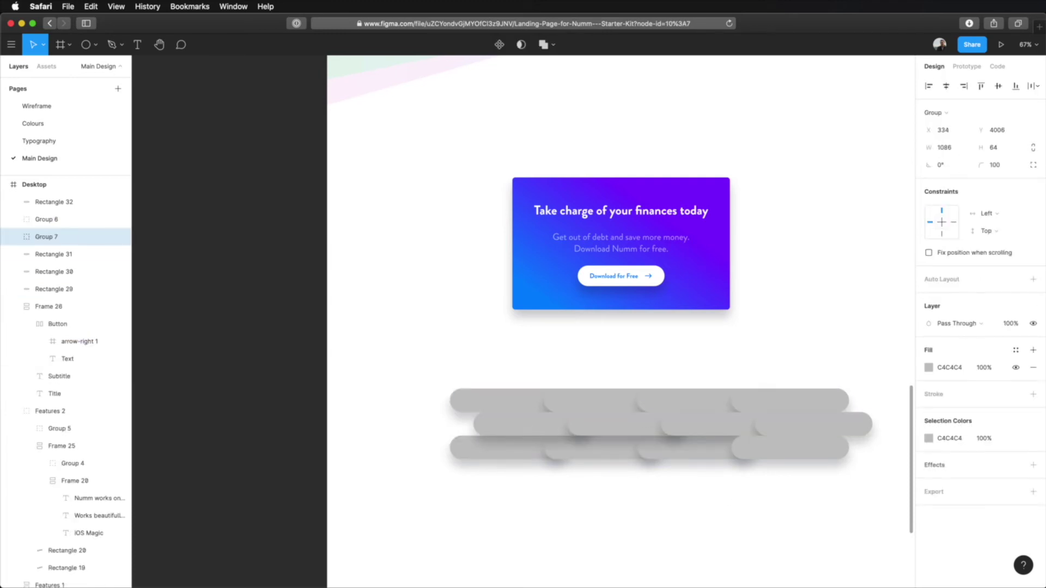
left_click(521, 456)
left_click(600, 448, "shift")
left_click(708, 454, "shift")
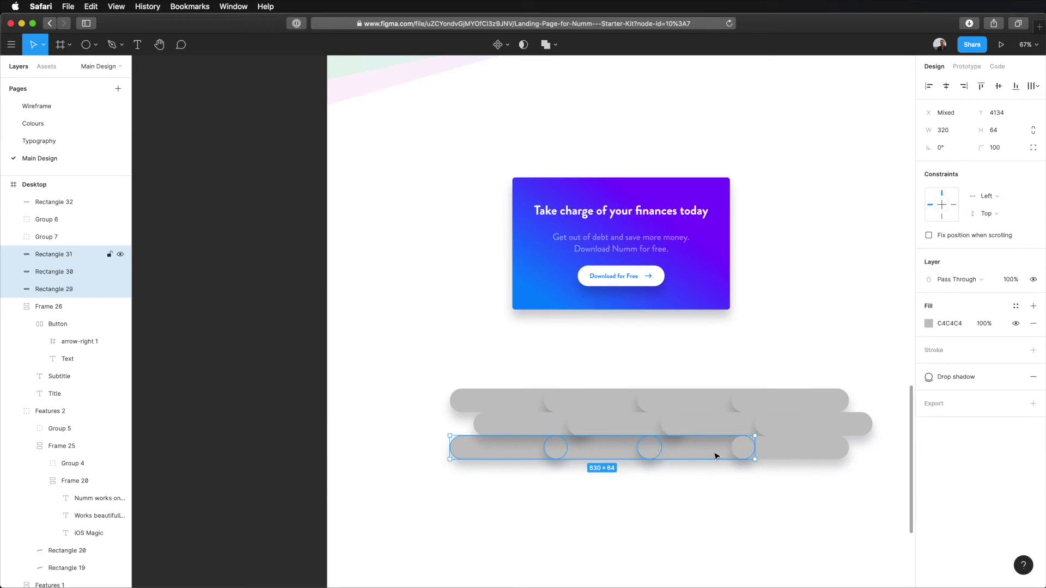
left_click(782, 457, "shift")
key("super+g")
left_click(749, 494)
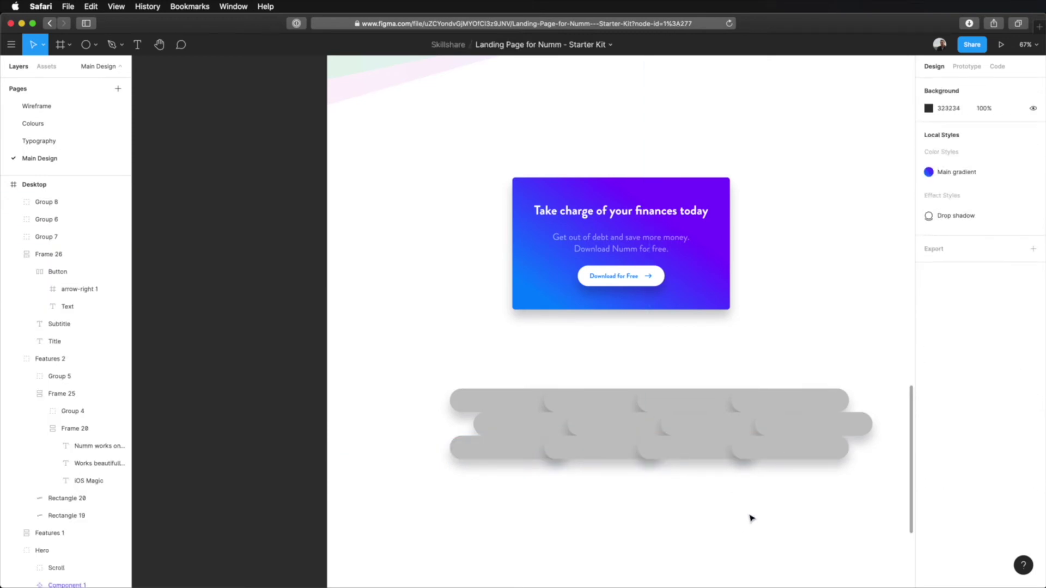
key("super+slash")
Step: Launch WebGradients and fill middle-row pills with Frozen Dreams, Amy Crisp and Deep Blue
type("web")
key("Return")
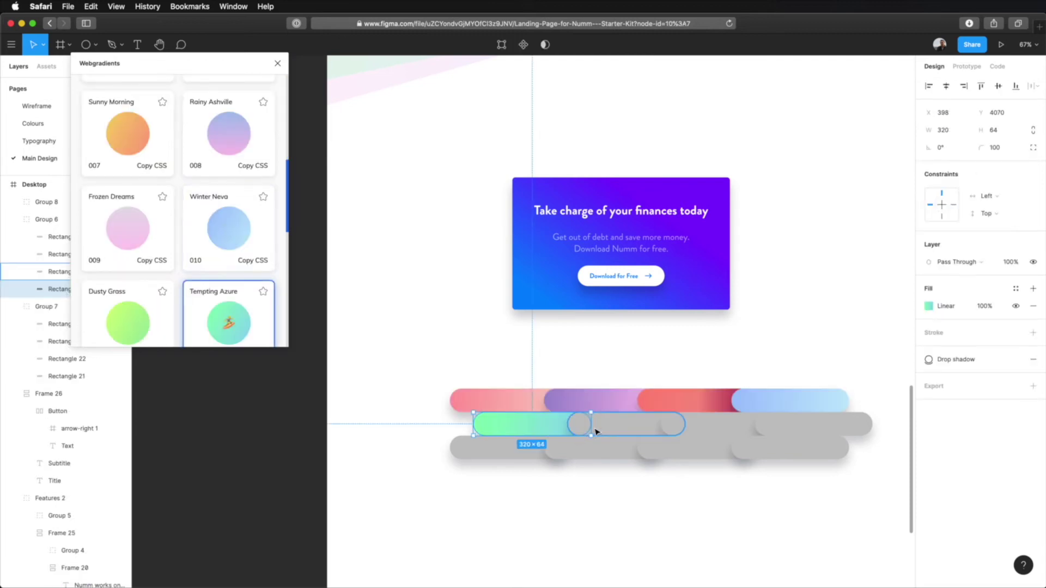
left_click(613, 427)
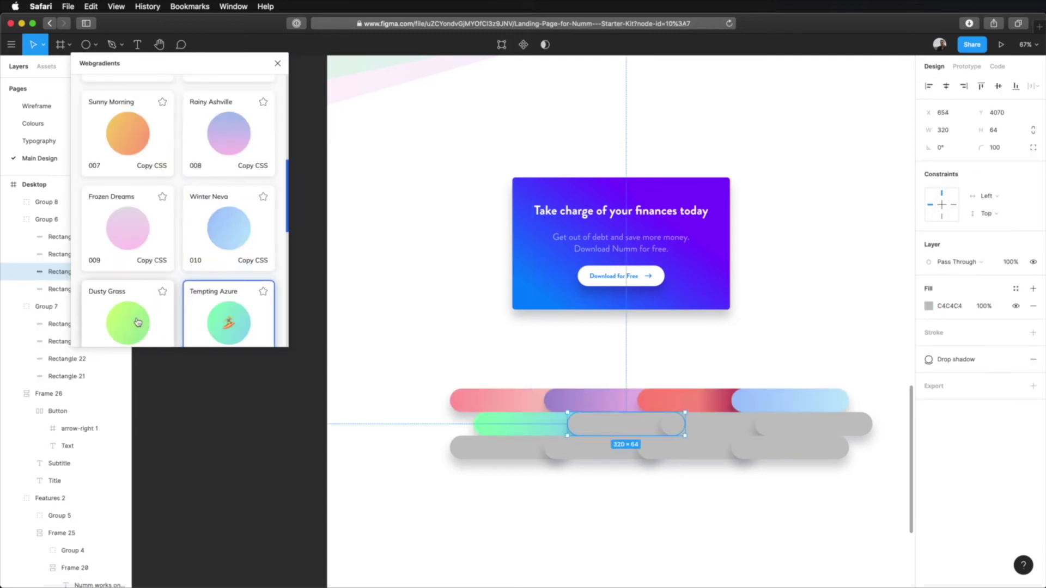
left_click(132, 244)
key("Tab")
scroll(224, 243, "down", 4)
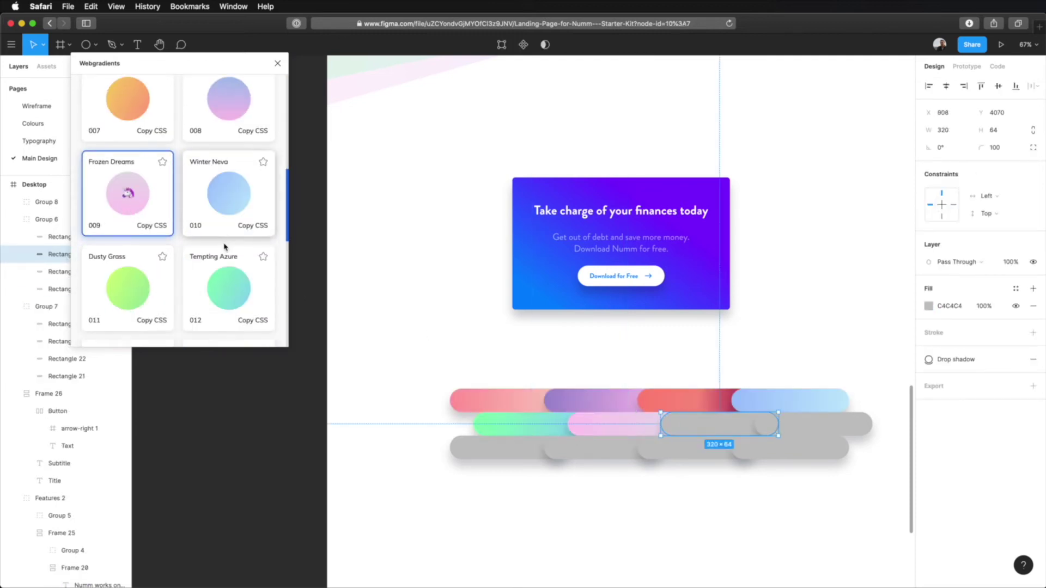
left_click(225, 323)
key("Tab")
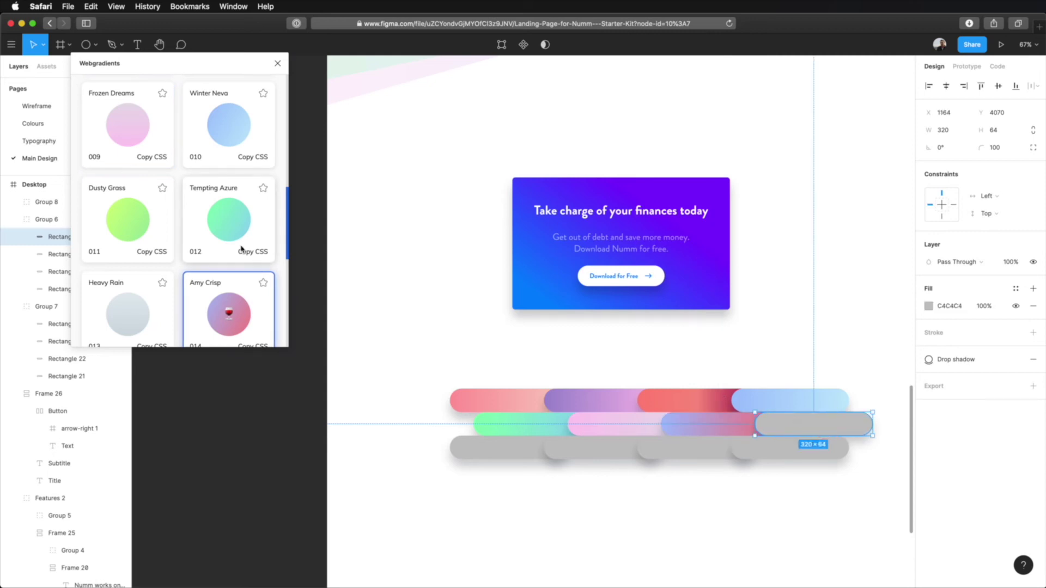
scroll(237, 272, "down", 5)
left_click(127, 192)
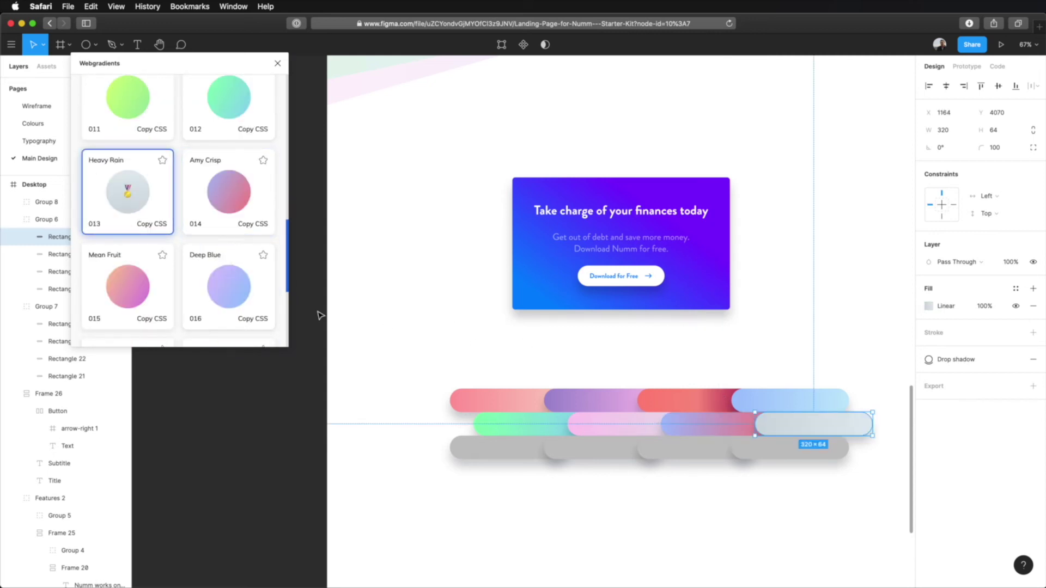
left_click(227, 289)
Step: Fill bottom-row pills with Malibu Beach, New Life, Near Moon and Arielles Smile, then close the plugin
double_click(507, 450)
scroll(143, 246, "down", 2)
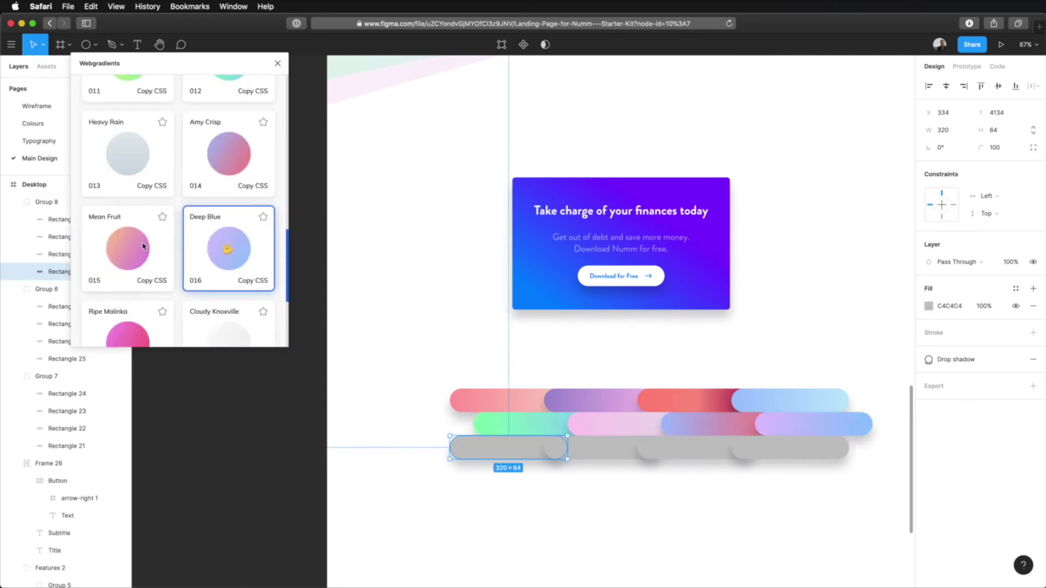
scroll(143, 246, "down", 5)
left_click(127, 294)
left_click(597, 448)
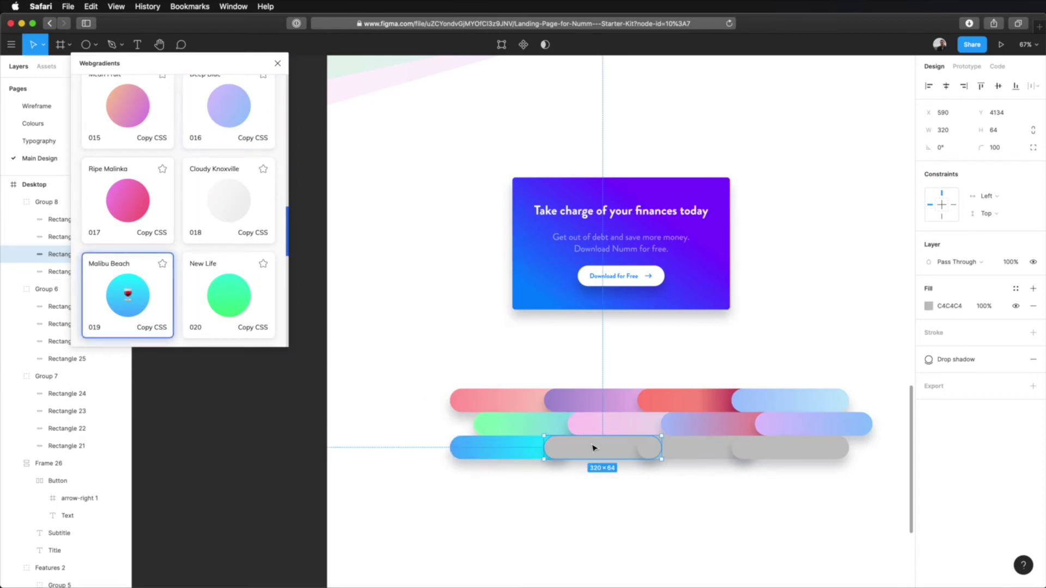
left_click(208, 303)
scroll(229, 295, "down", 5)
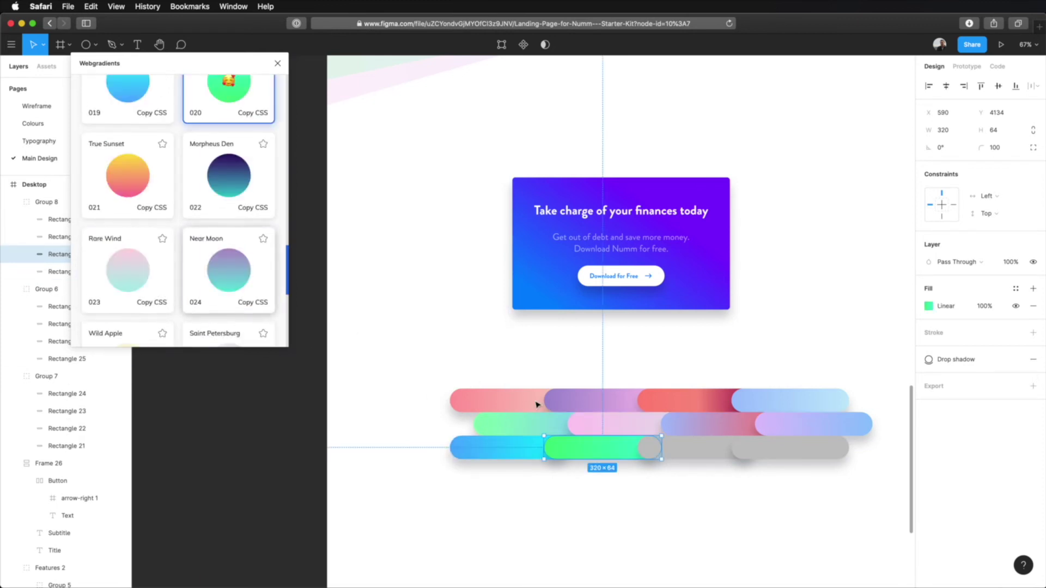
left_click(689, 445)
left_click(229, 271)
left_click(799, 456)
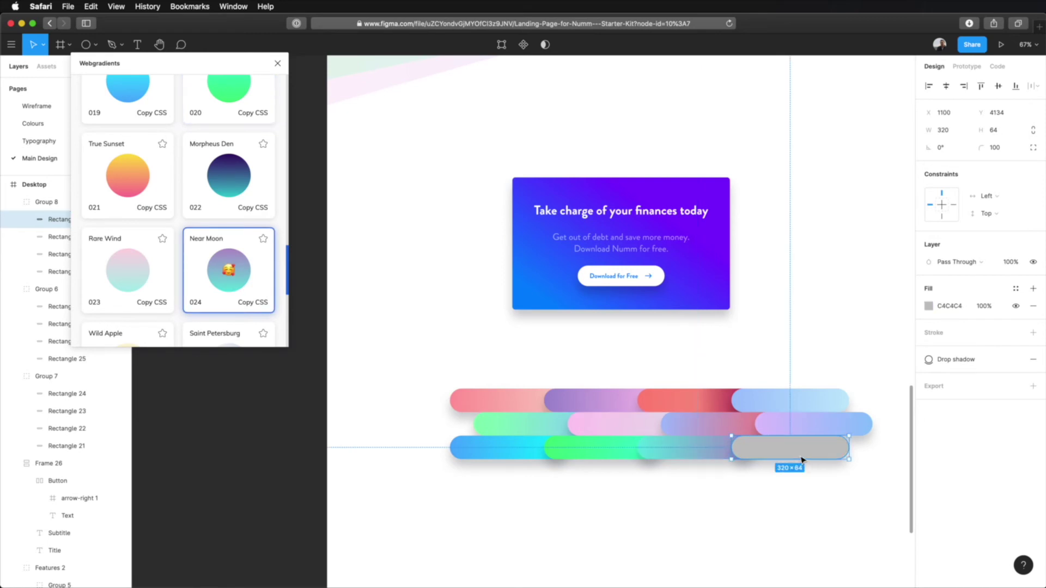
scroll(202, 191, "down", 5)
left_click(140, 188)
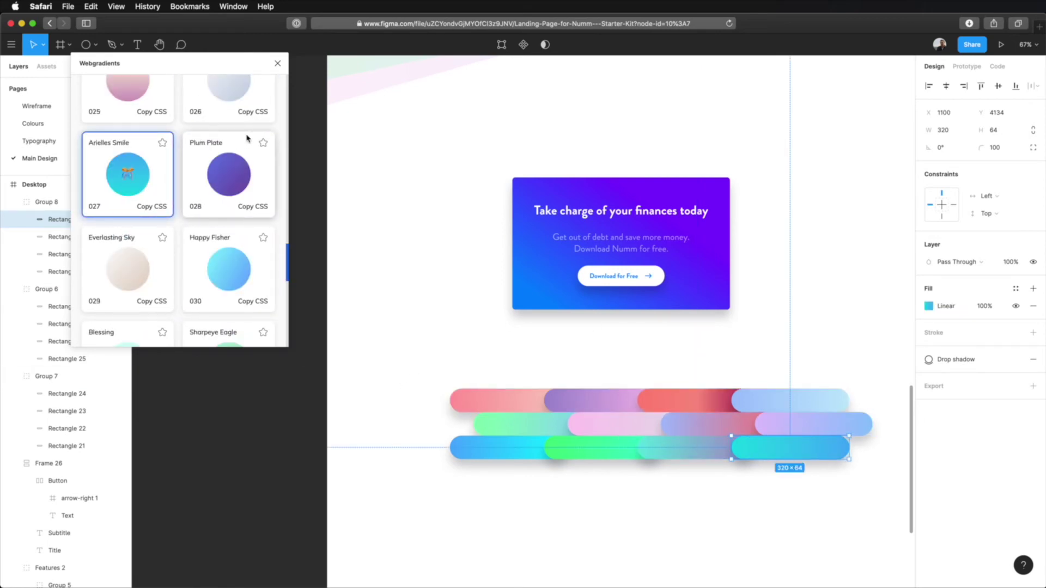
left_click(277, 63)
left_click(815, 509)
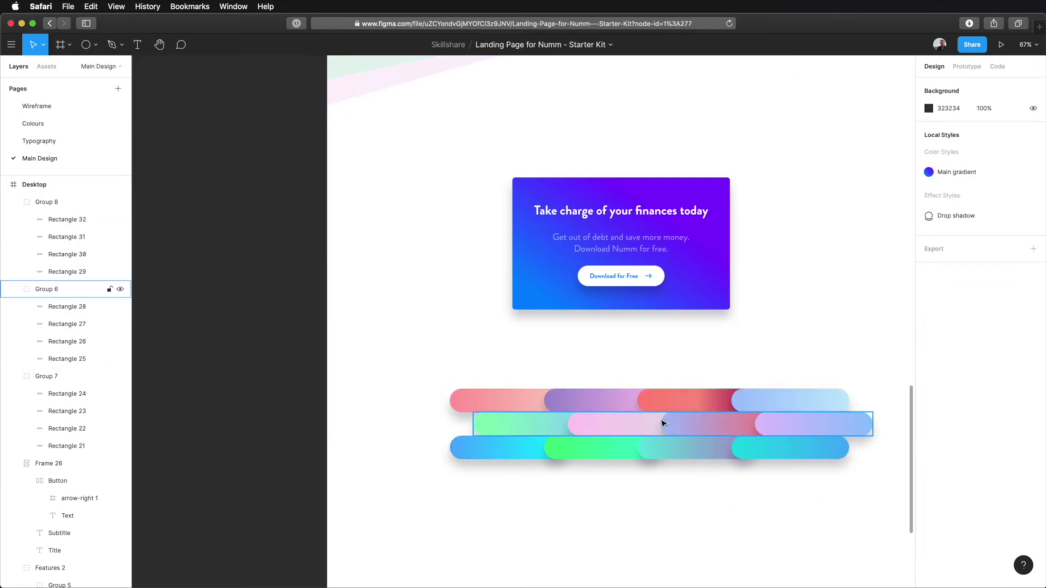
Step: Turn the three grouped pill rows into a single component
left_click_drag(425, 487, 888, 355)
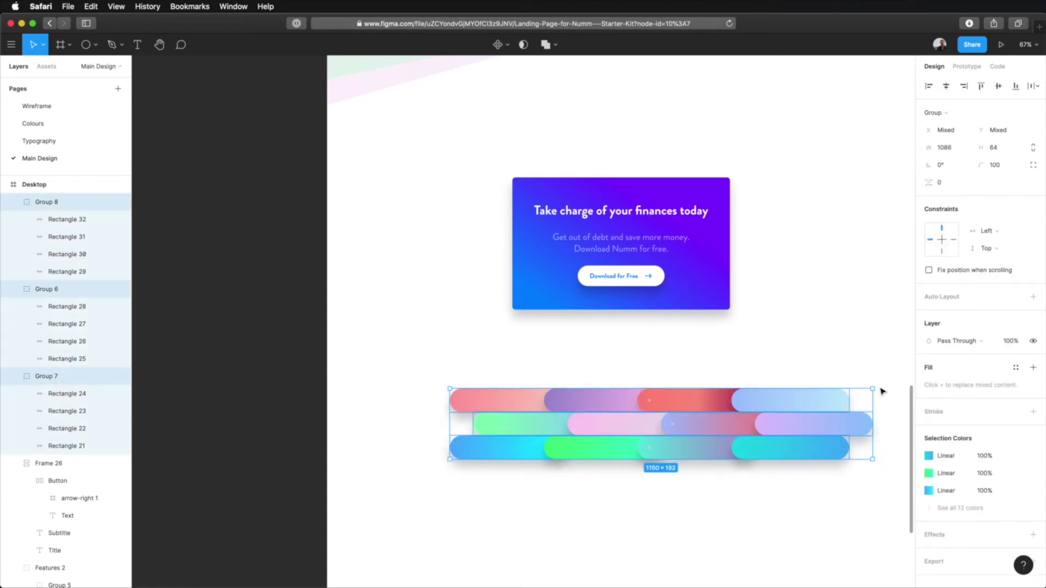
left_click(506, 45)
left_click(503, 71)
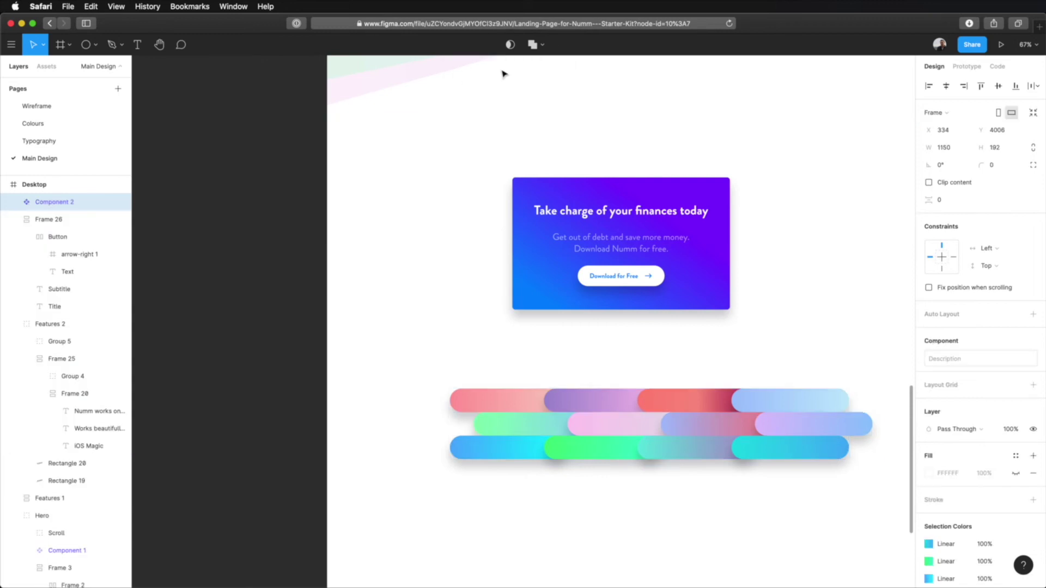
left_click(757, 500)
left_click(753, 439)
Step: Rotate the pill component 16° and move it up over the CTA card
left_click(950, 166)
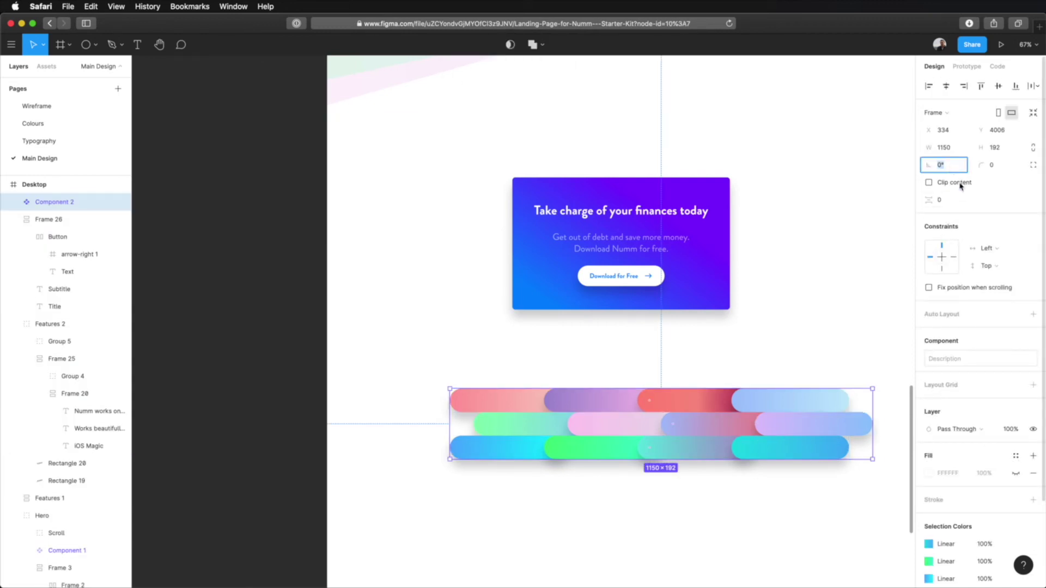
type("16")
key("Return")
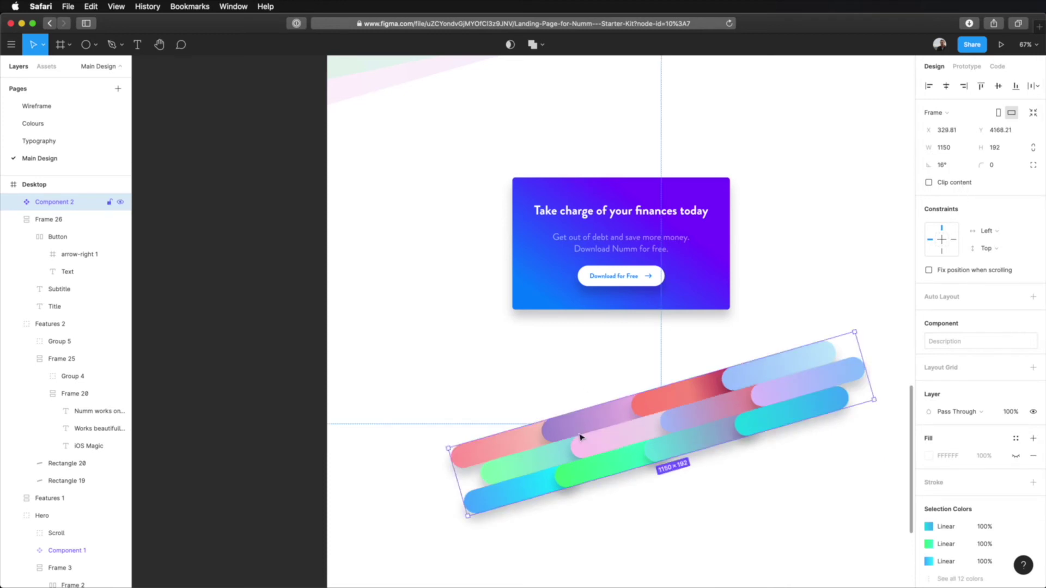
left_click(725, 526)
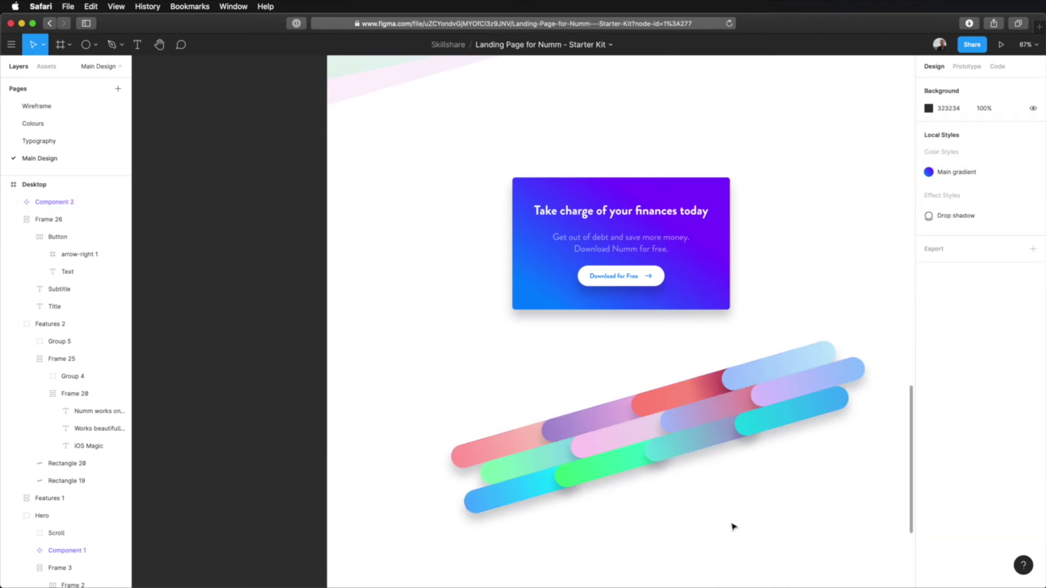
left_click(684, 436)
left_click_drag(668, 446, 643, 299)
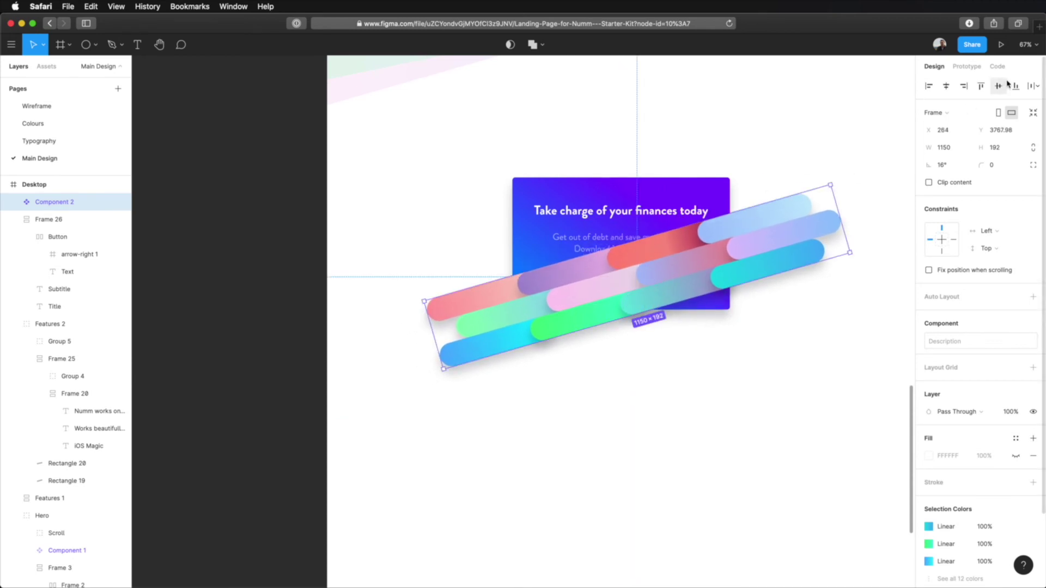
Step: Centre the pill component horizontally and nudge it to a 120.63 gap below the section above
left_click(947, 88)
scroll(708, 507, "right", 5)
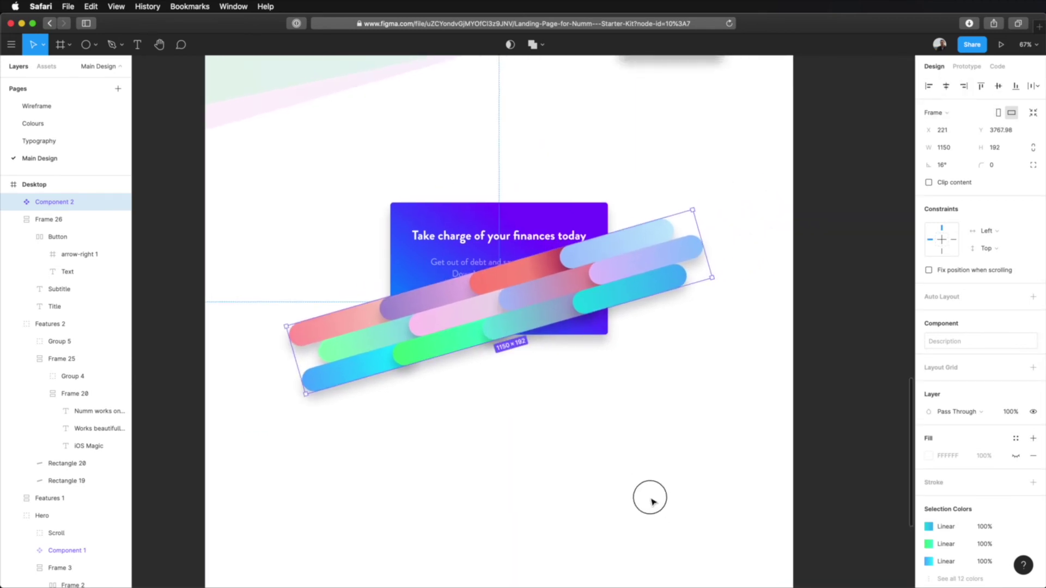
scroll(650, 498, "up", 5)
scroll(649, 497, "left", 5)
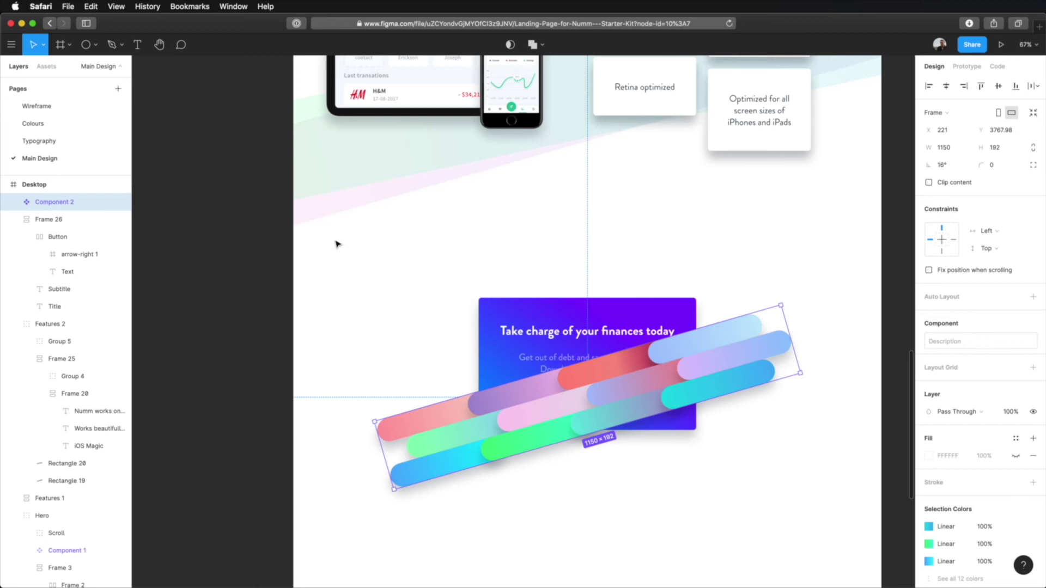
key("alt")
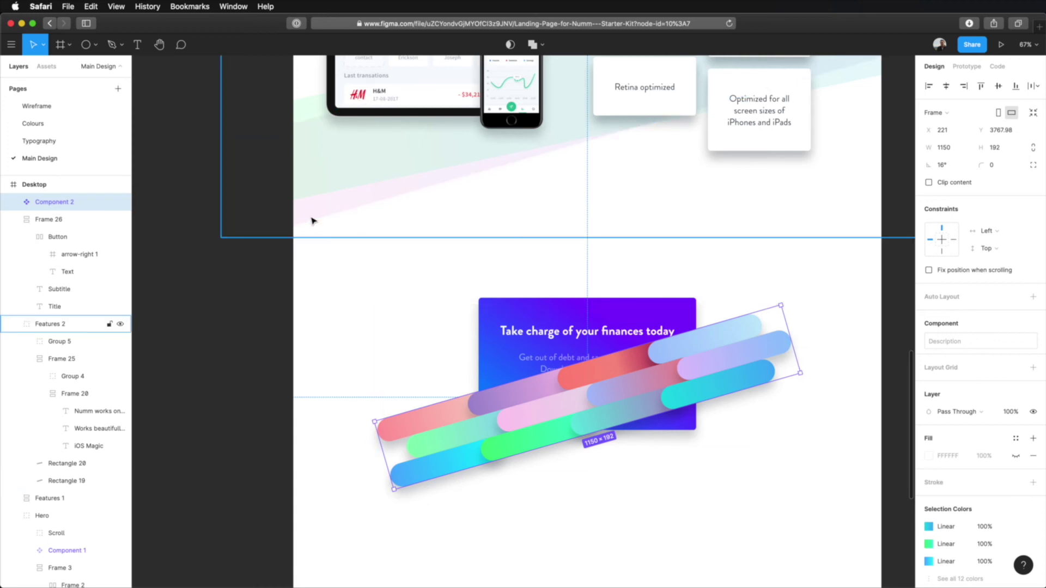
key("shift+Up")
key("shift+Up")
key("shift+Up")
key("shift+Up")
key("shift+Up")
key("shift+Up")
key("shift+Up")
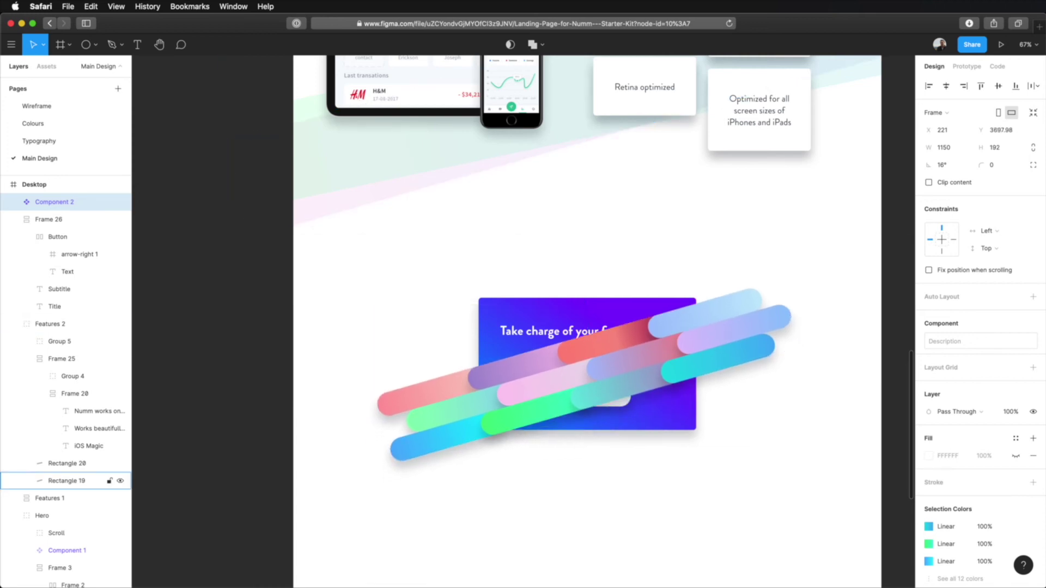
key("alt")
key("Down")
key("Down")
key("Down")
key("Down")
key("Down")
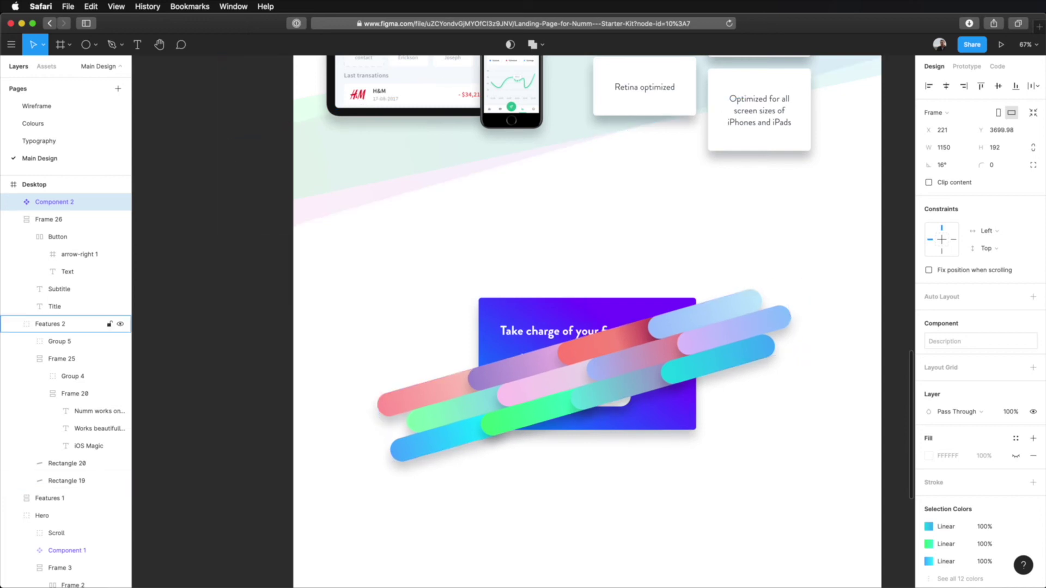
key("alt")
key("Down")
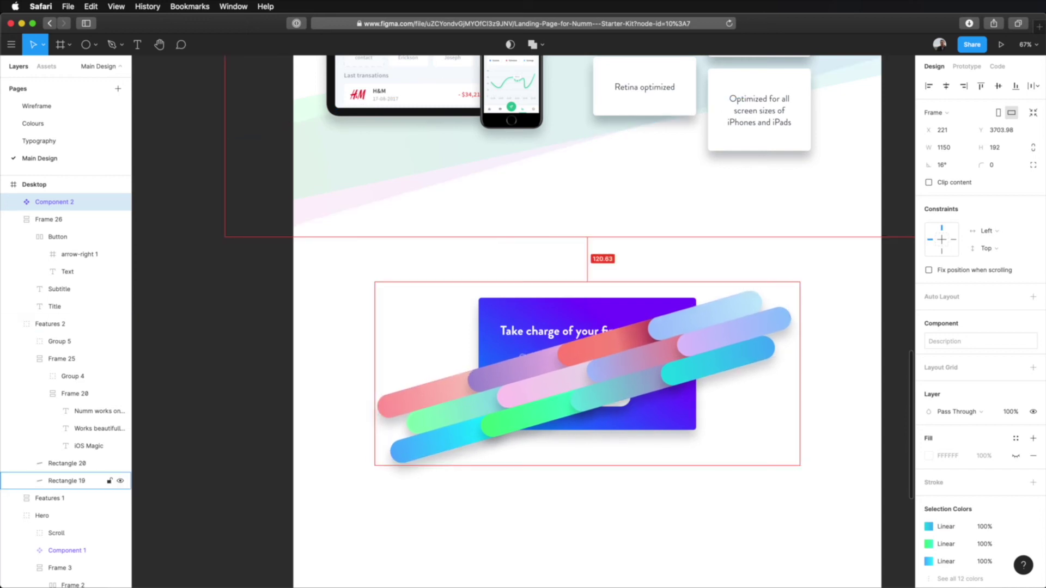
left_click(709, 513)
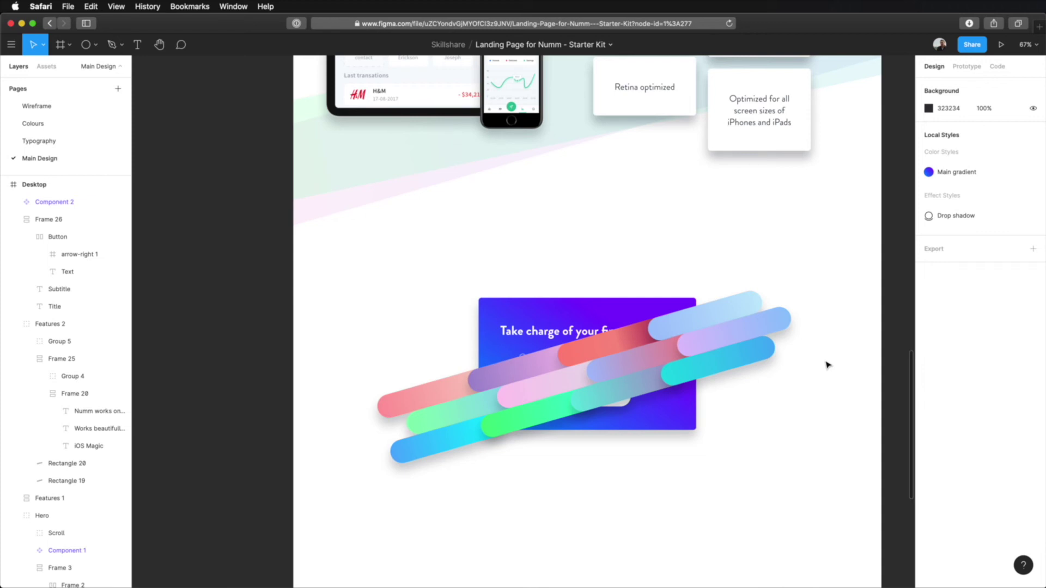
Step: Bring Frame 26 in front of the pill component and vertically centre the card on the stripes
left_click(723, 351)
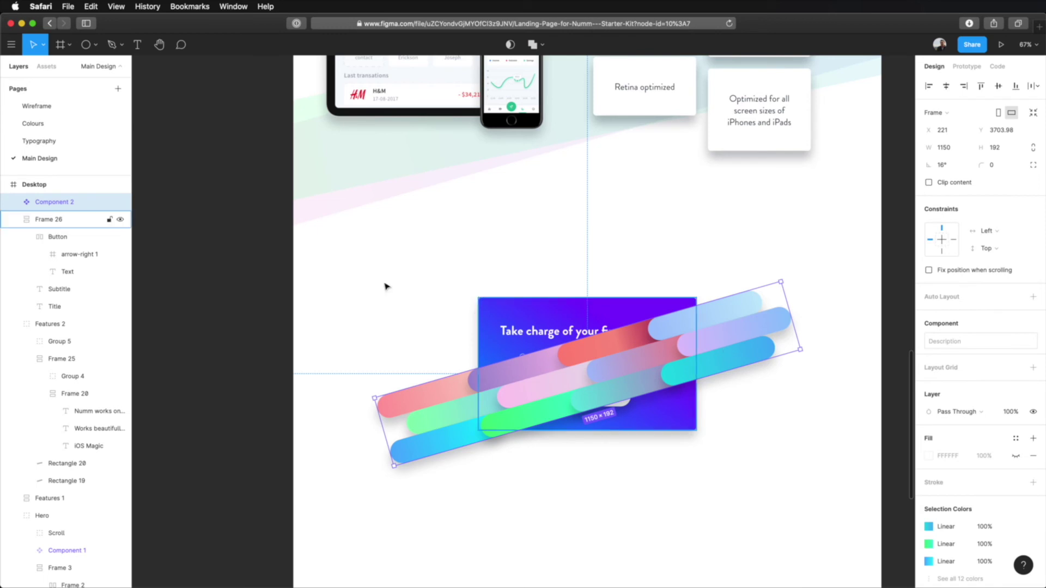
left_click(13, 219)
mouse_move(52, 216)
left_mouse_down()
mouse_move(58, 203)
mouse_move(59, 227)
mouse_move(57, 196)
left_mouse_up()
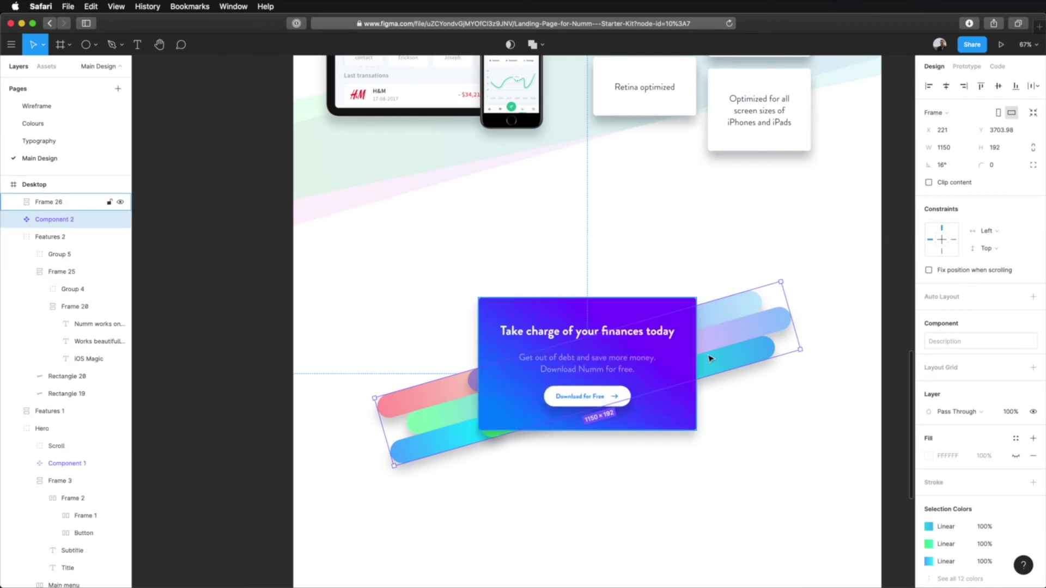
left_click(546, 325, "shift")
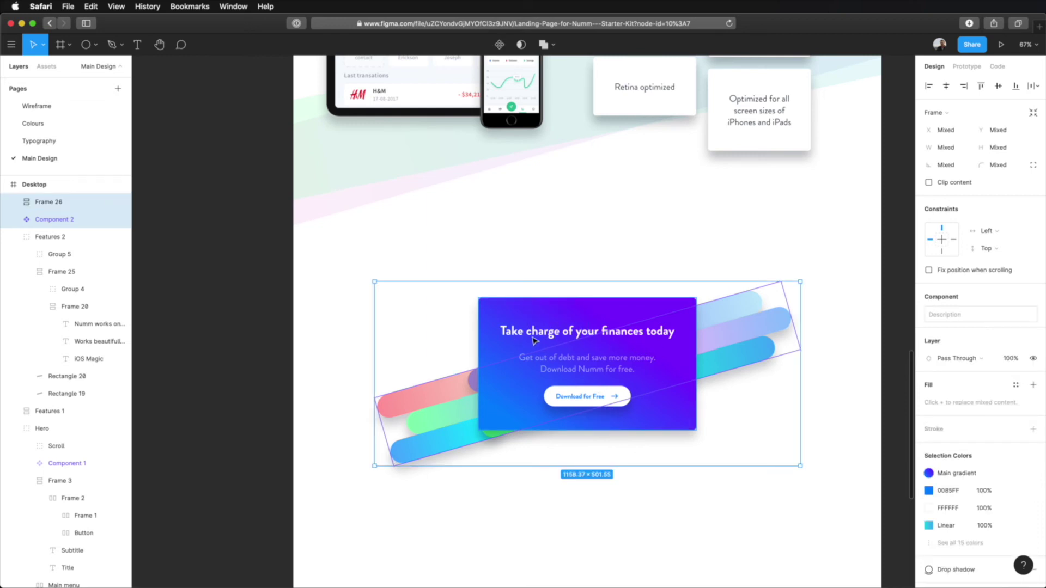
left_click(999, 87)
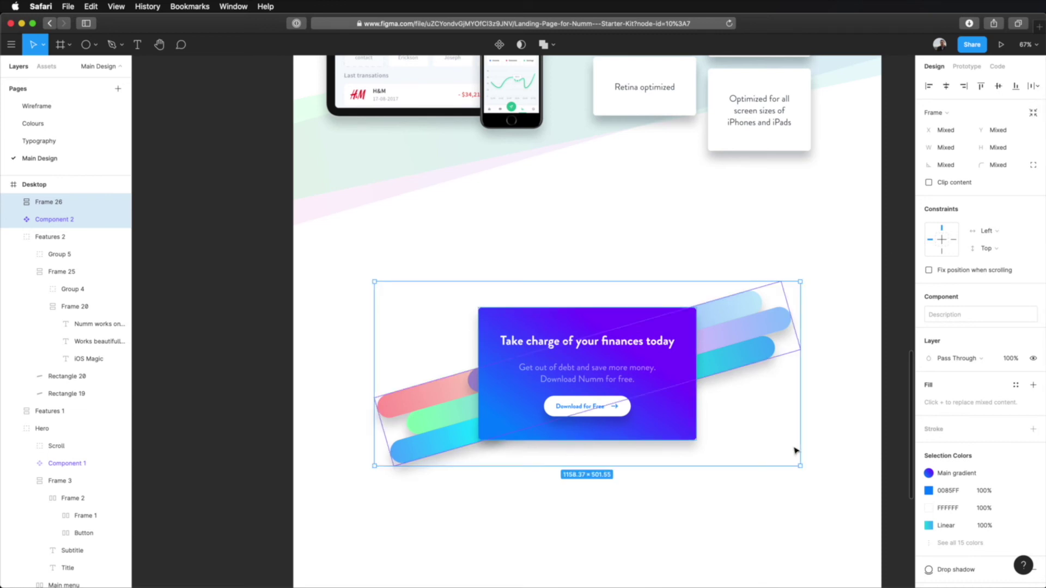
left_click(836, 431)
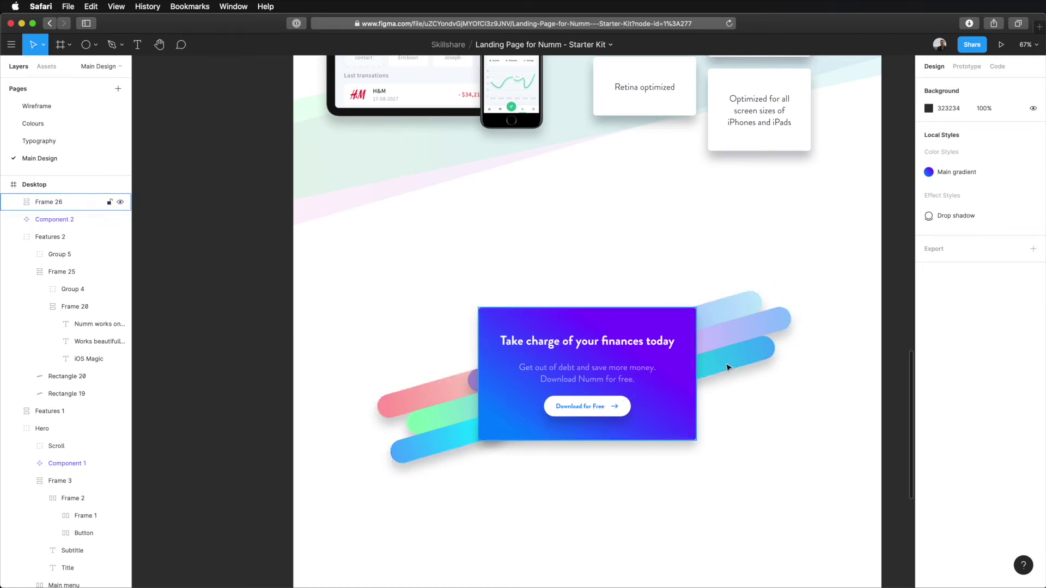
Step: Move Group 7 to the top of the pill component's layer stack
left_click(739, 310)
left_click(738, 312)
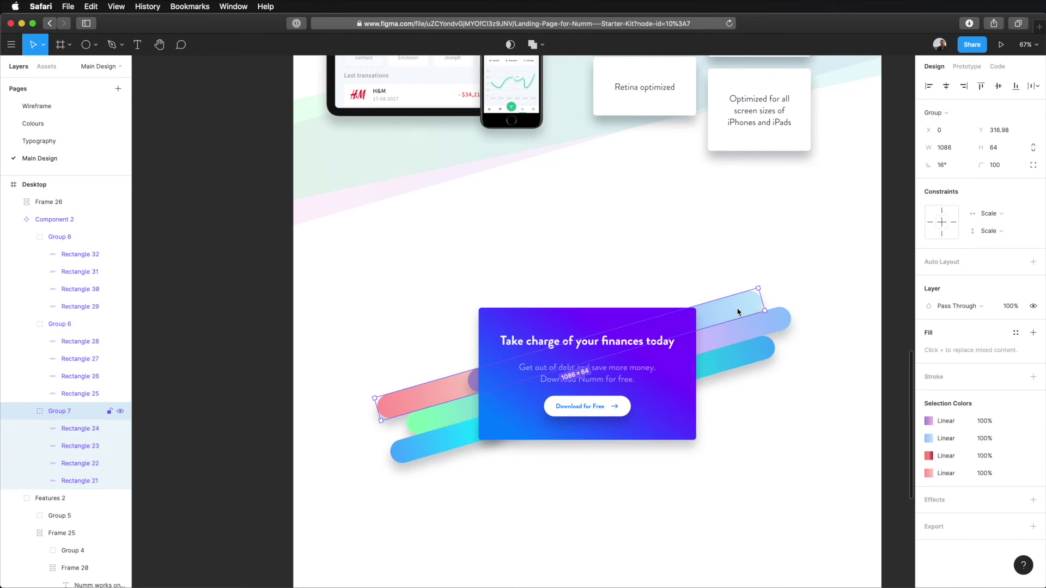
left_click_drag(71, 413, 70, 230)
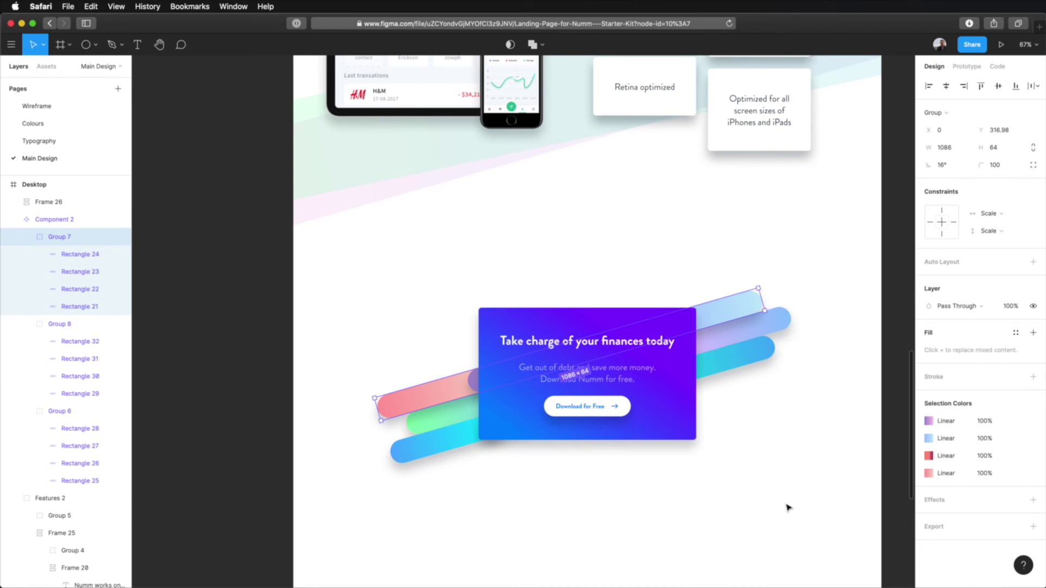
key("Tab")
left_click(771, 431)
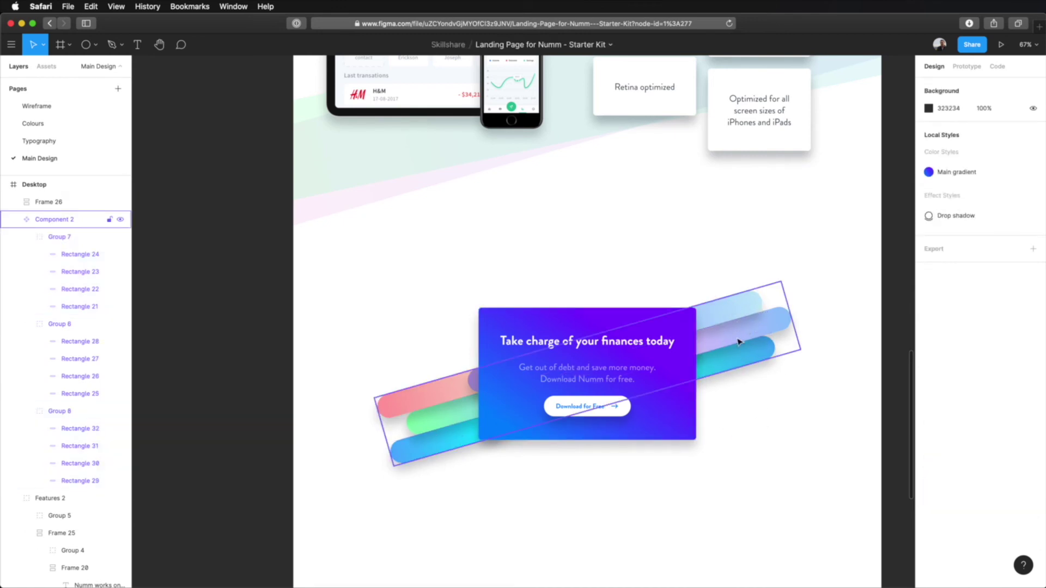
Step: Group the CTA card and pill stripes as 'Small CTA', then collapse Features 2 and Hero layers
scroll(775, 455, "down", 2)
scroll(775, 455, "right", 2)
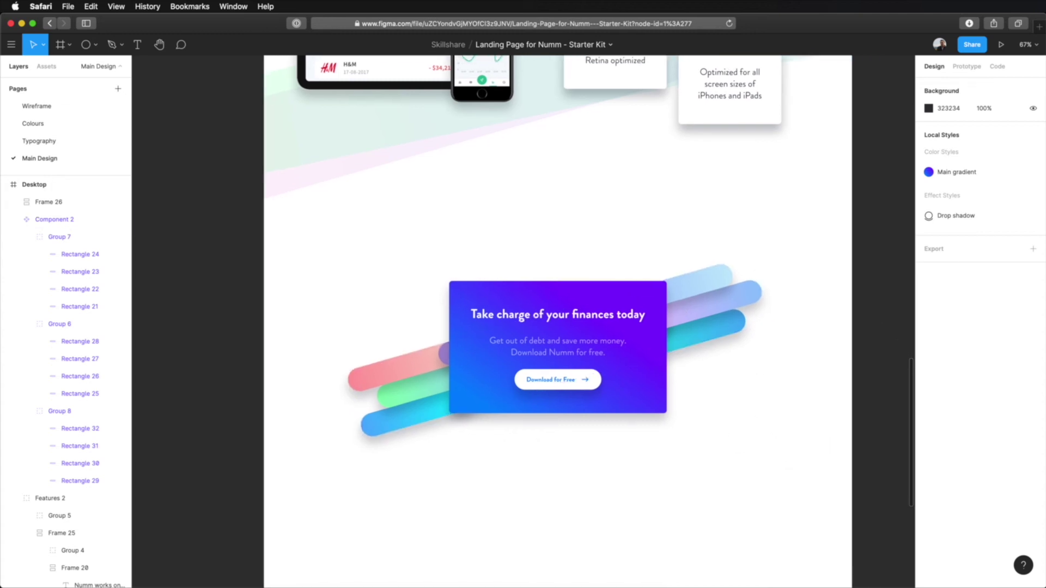
scroll(761, 439, "right", 2)
scroll(761, 439, "up", 1)
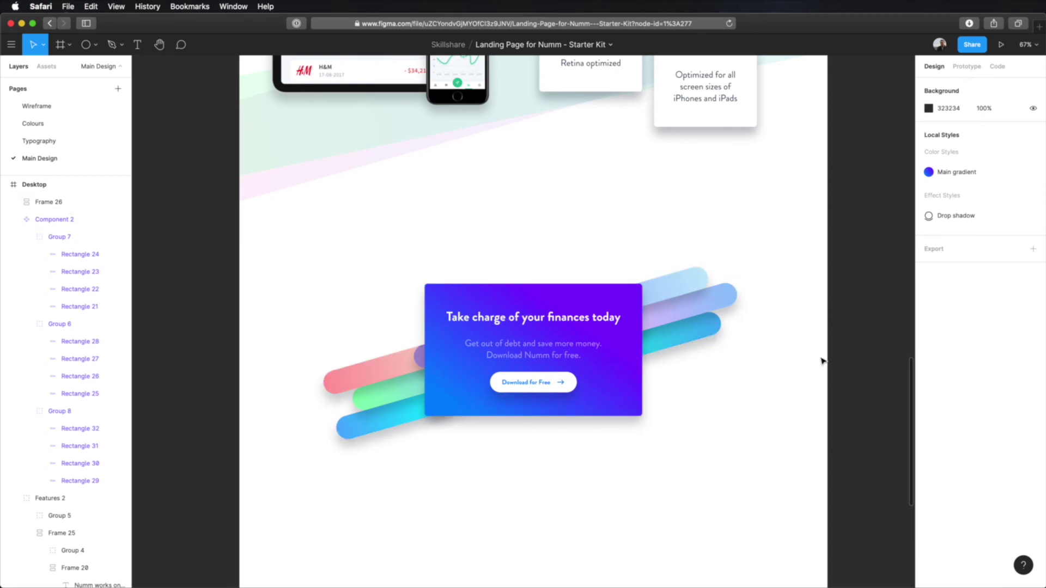
left_click_drag(791, 234, 345, 530)
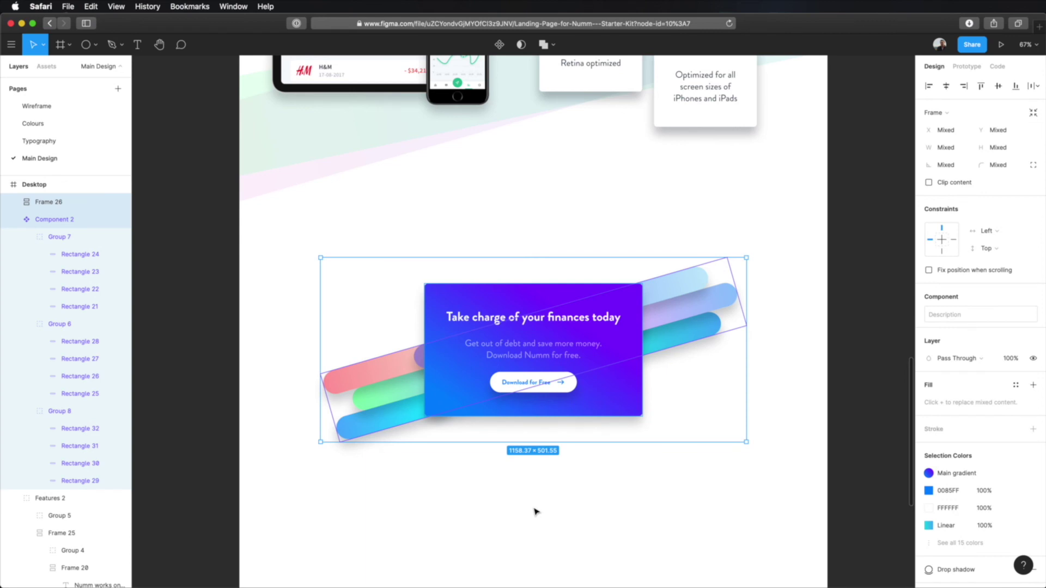
key("super+g")
double_click(47, 202)
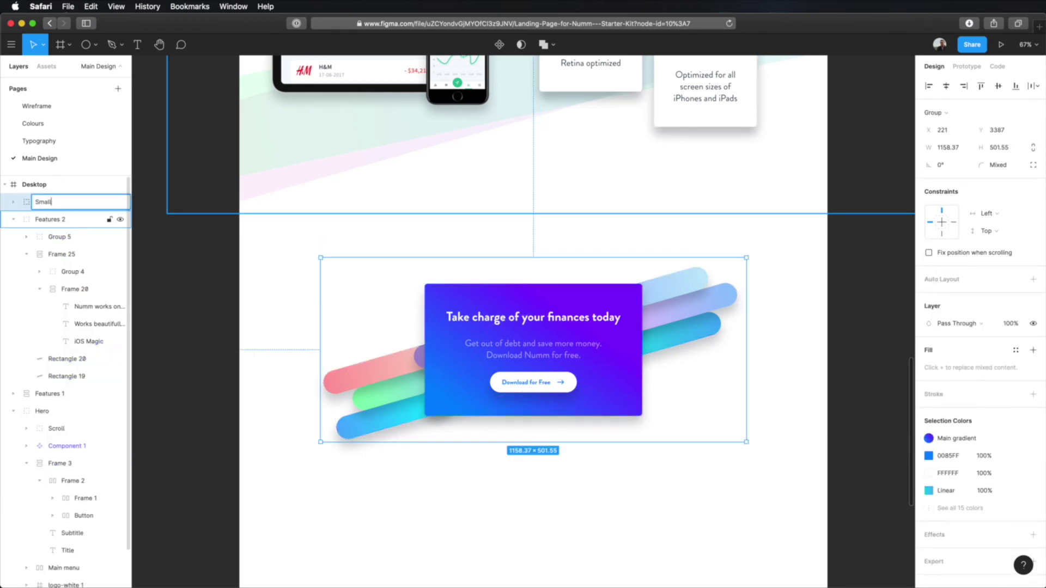
key("Return")
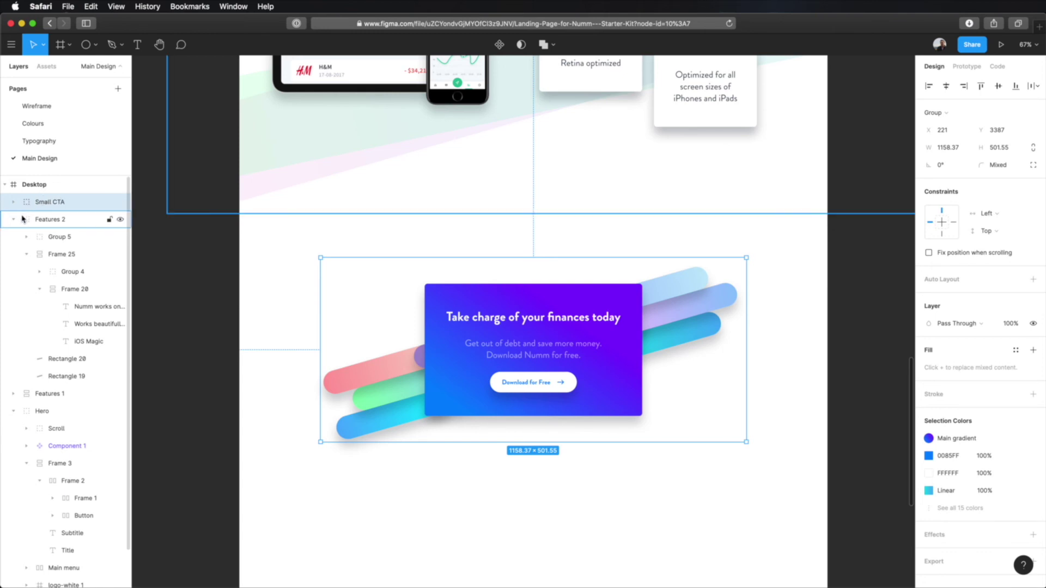
left_click(13, 219)
left_click(14, 254)
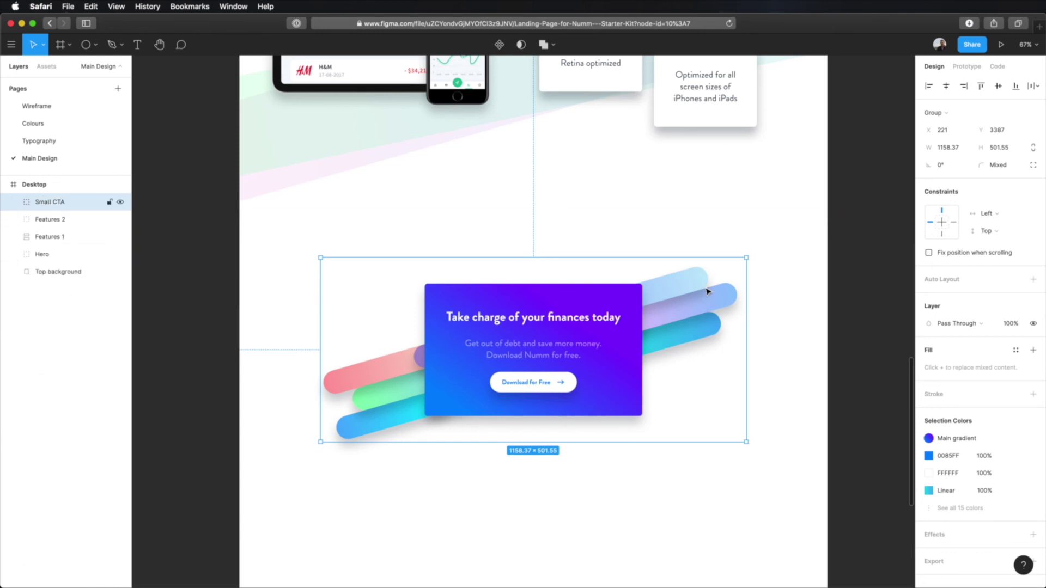